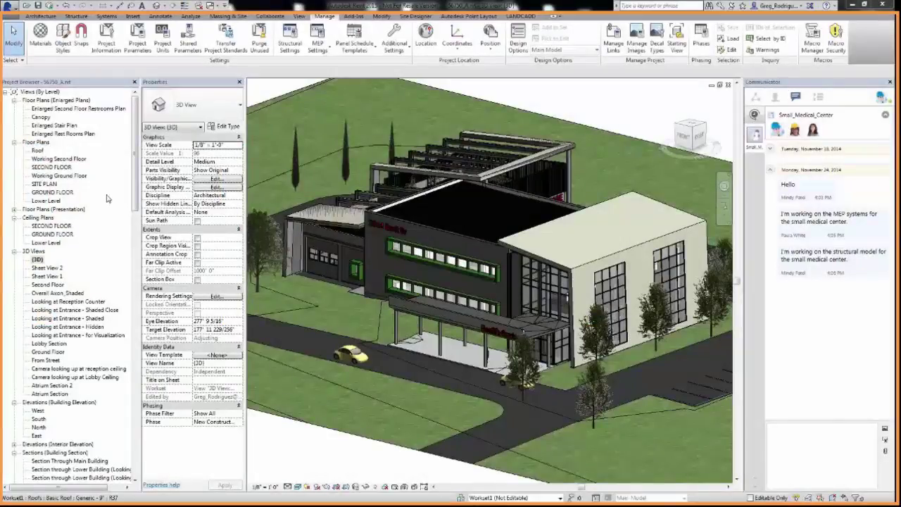
Step: Inspect exam rooms 1201 and 1301 on the GROUND FLOOR plan, and open the Working Ground Floor plan
double_click(70, 192)
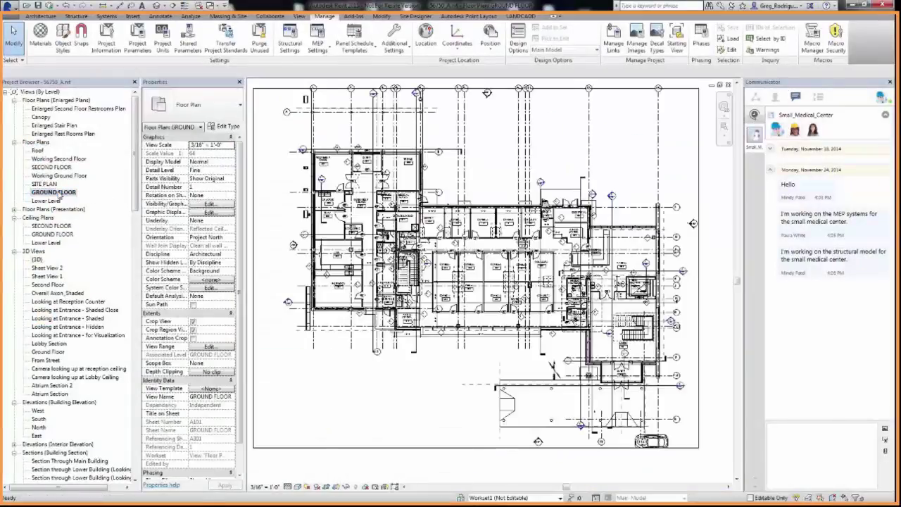
scroll(472, 285, up, 4)
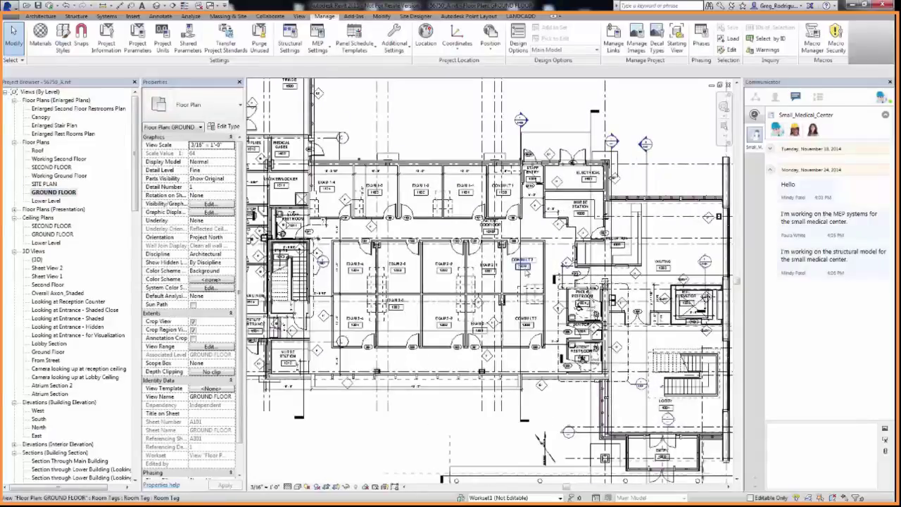
scroll(472, 285, up, 3)
middle_drag(473, 289, 492, 235)
scroll(493, 235, down, 1)
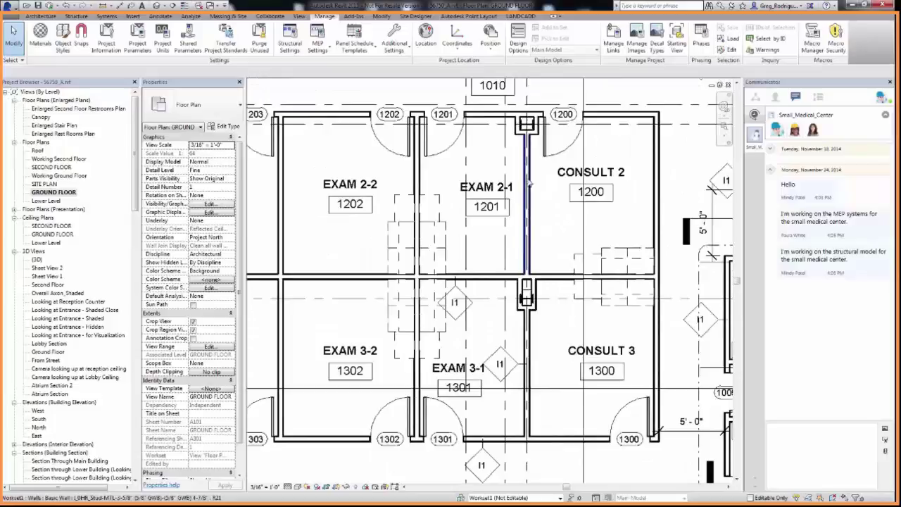
double_click(38, 176)
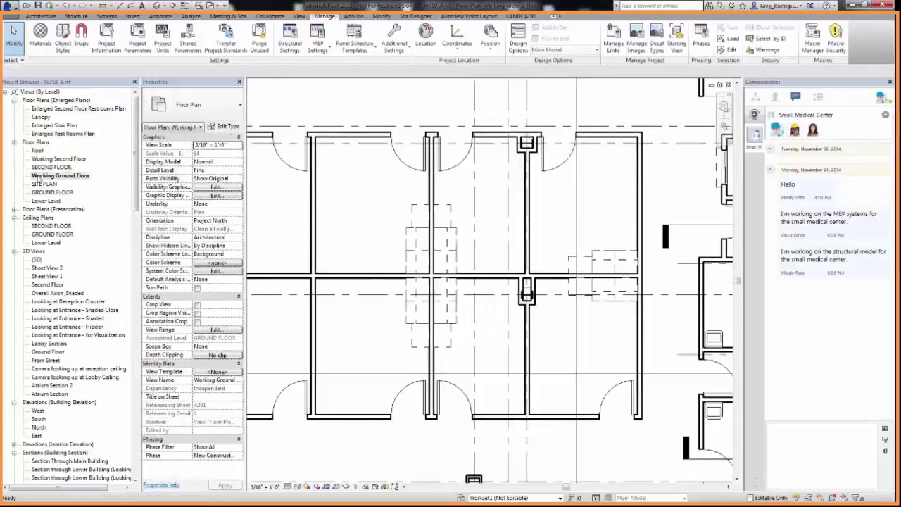
Step: Send the team the chat message "Hello team we are moving the walls in rooms 1201 & 1301 two feet"
click(798, 432)
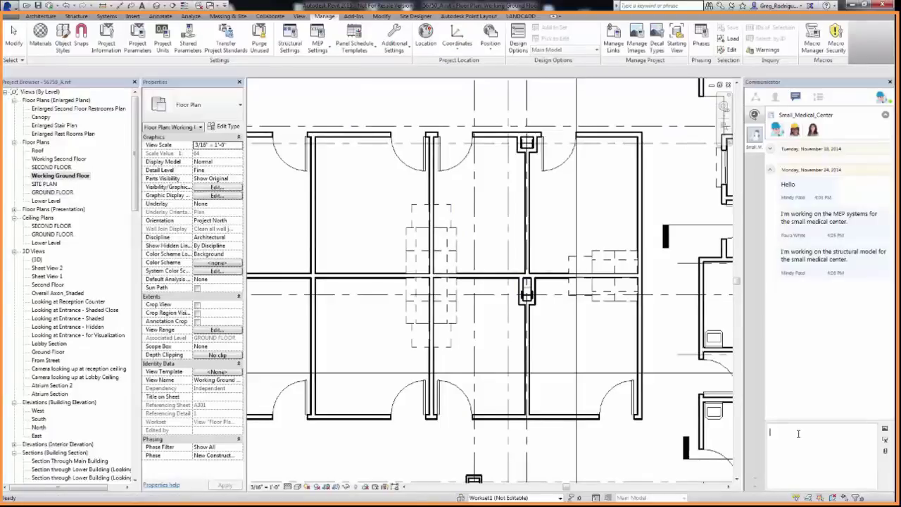
text(Hello team we are moving the walls in rooms 1201 & 1301 two feet)
key(Return)
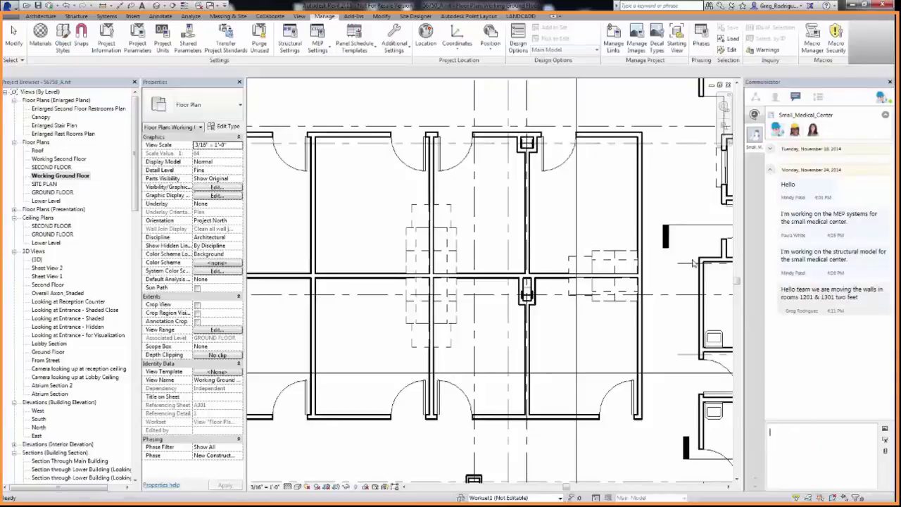
Step: Move the door of room 1200 along its wall, away from the exam room, to about 2'-3" from the far side wall
click(381, 16)
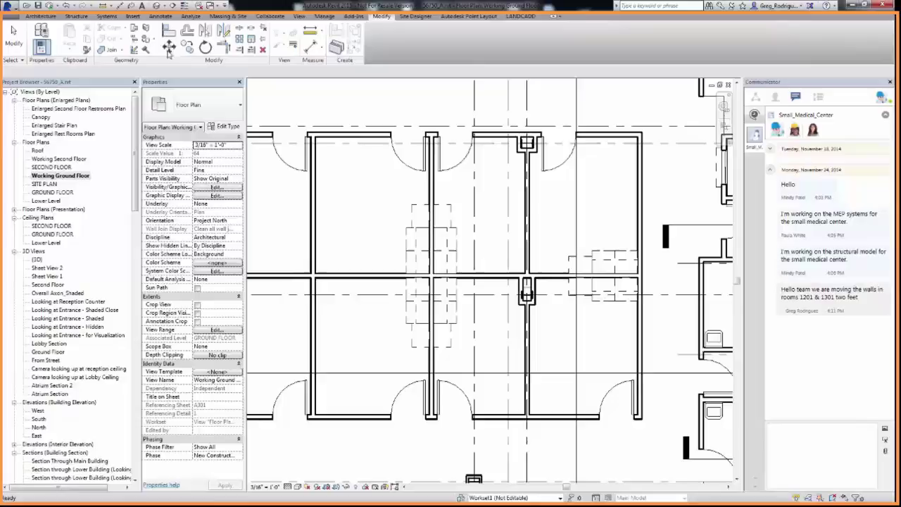
click(570, 164)
drag(570, 164, 604, 156)
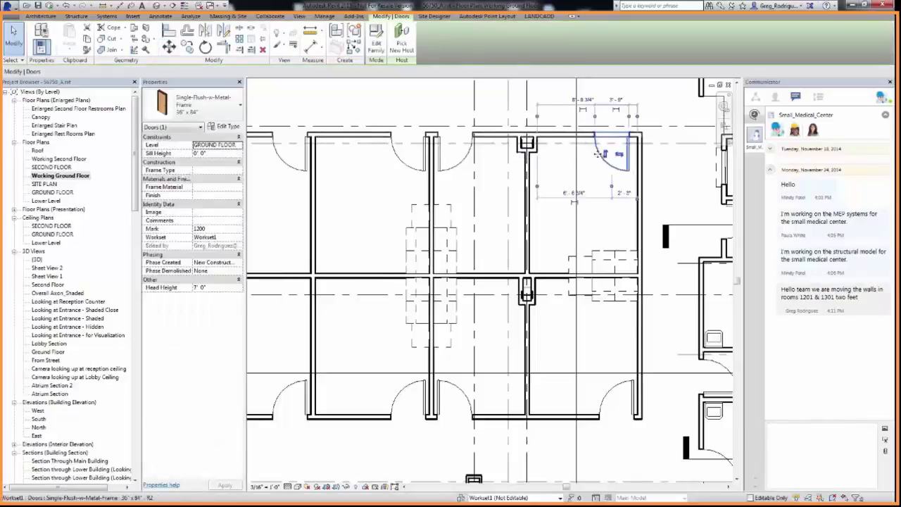
Step: Try to move the partition walls between the exam and consult rooms, and place an editing request for them
drag(513, 244, 538, 410)
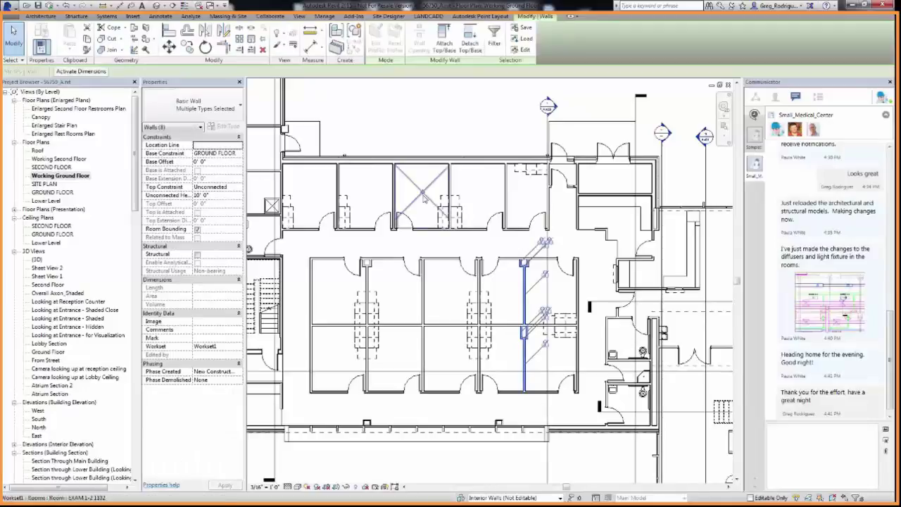
click(169, 46)
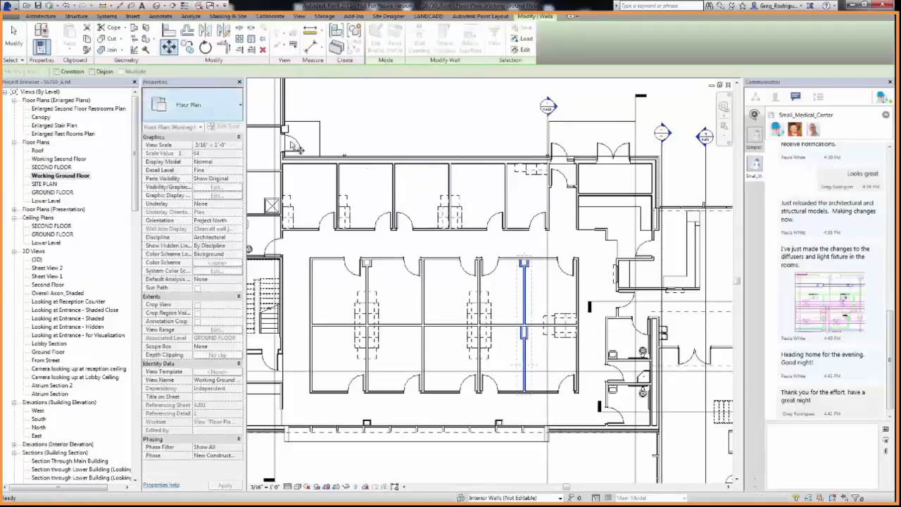
click(539, 247)
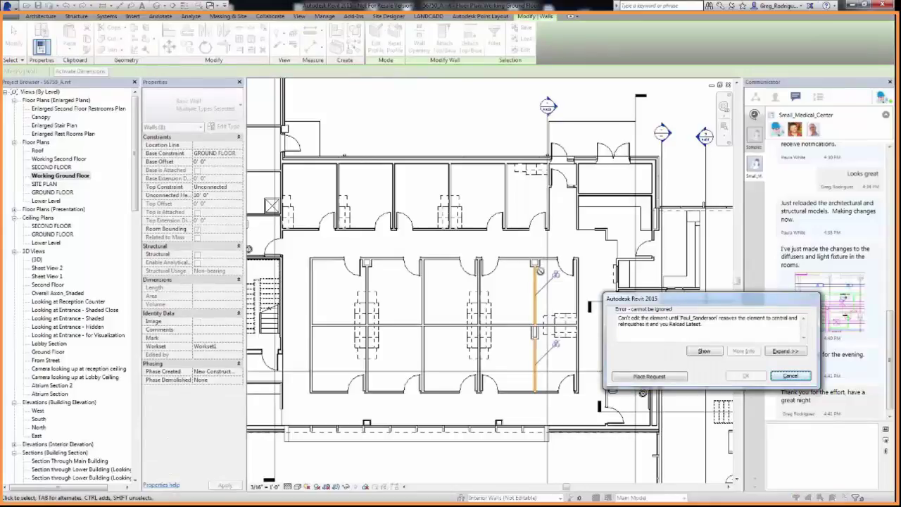
click(648, 376)
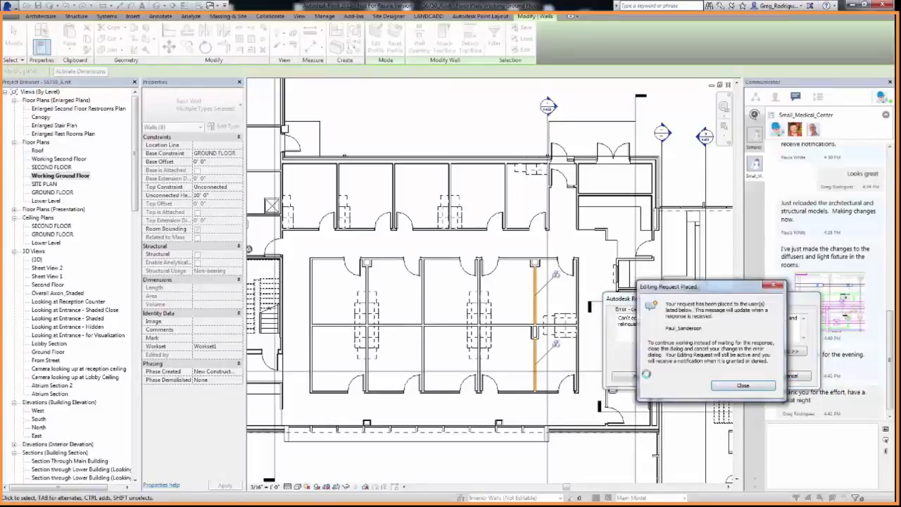
click(724, 386)
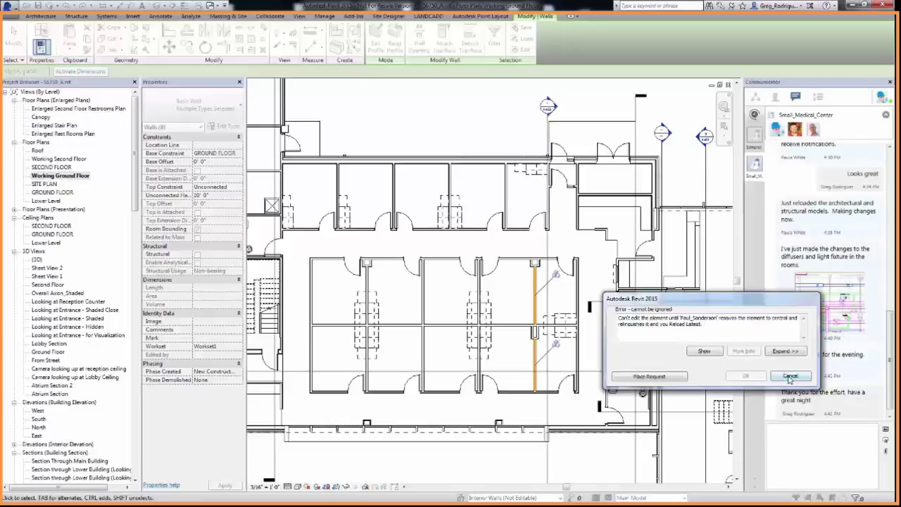
click(789, 378)
Step: Send the colleague, addressed by first name, the chat message "Please grant my request to move these walls"
click(802, 448)
text(Paul Please gi)
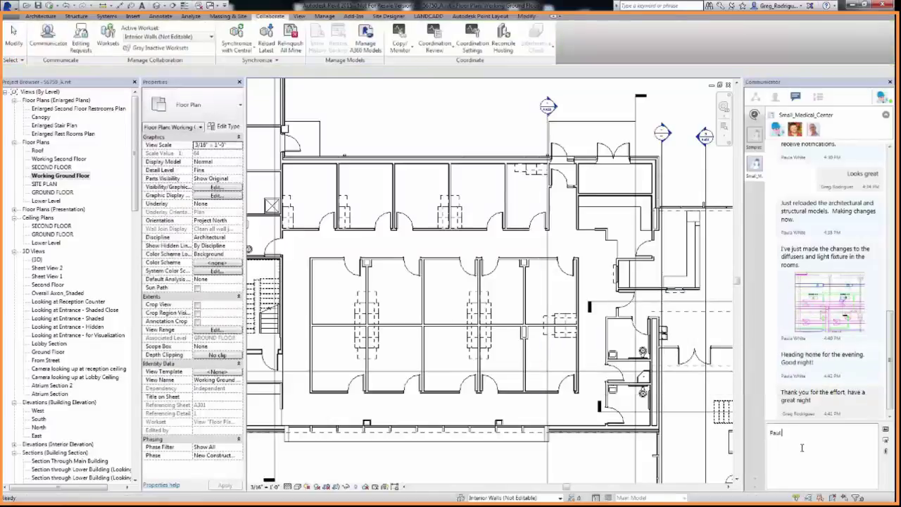
text(ant my request to move these malls)
key(Return)
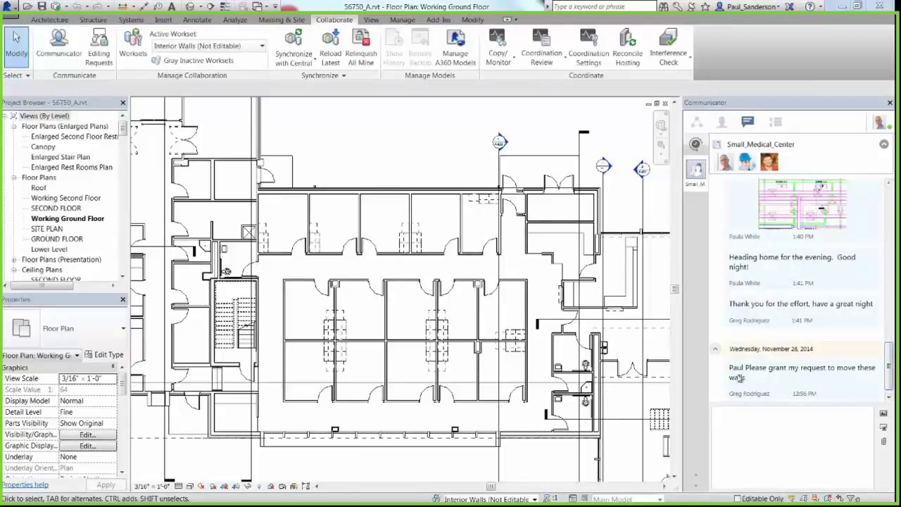
Step: Grant the colleague's pending editing request and reply in the chat, by first name, "I have granted your request"
click(97, 45)
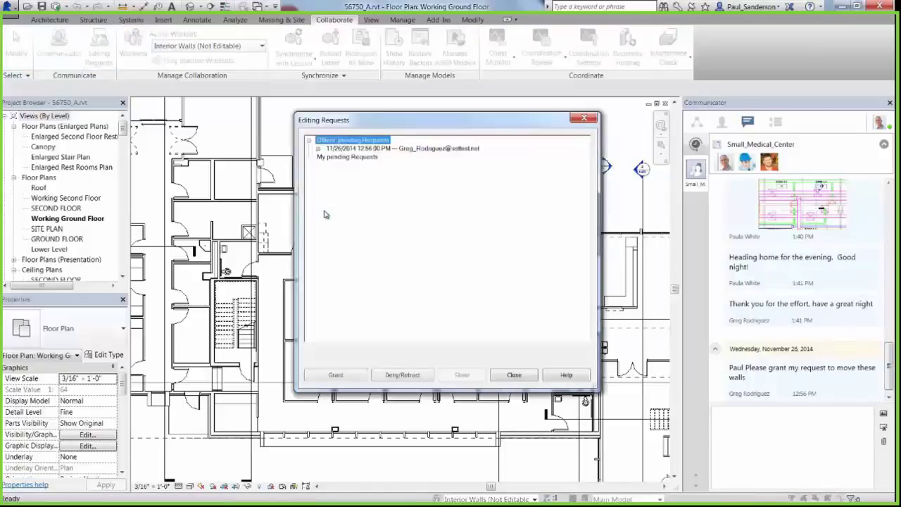
click(339, 149)
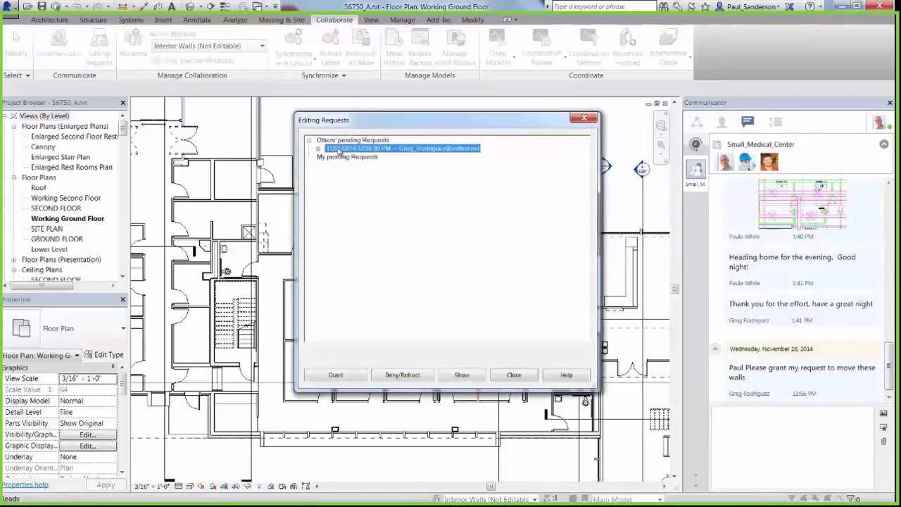
click(354, 377)
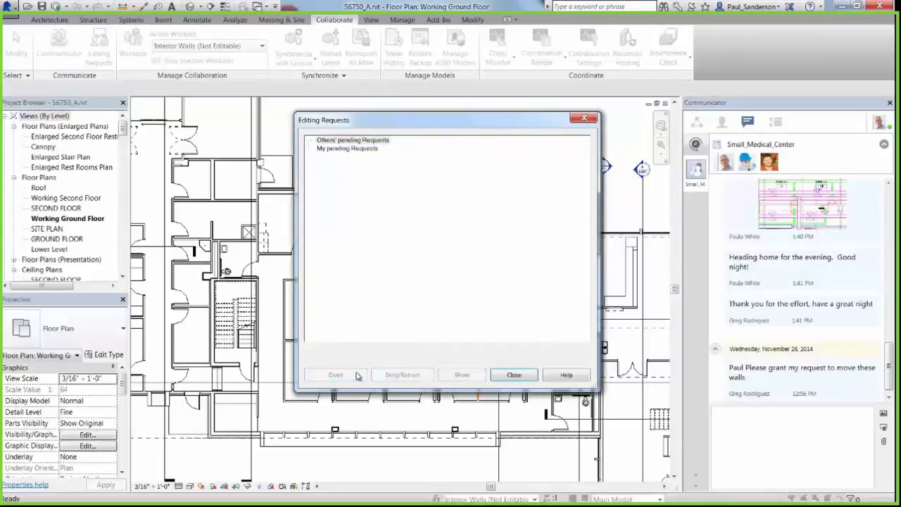
click(524, 374)
text(Greg, I have granted your request)
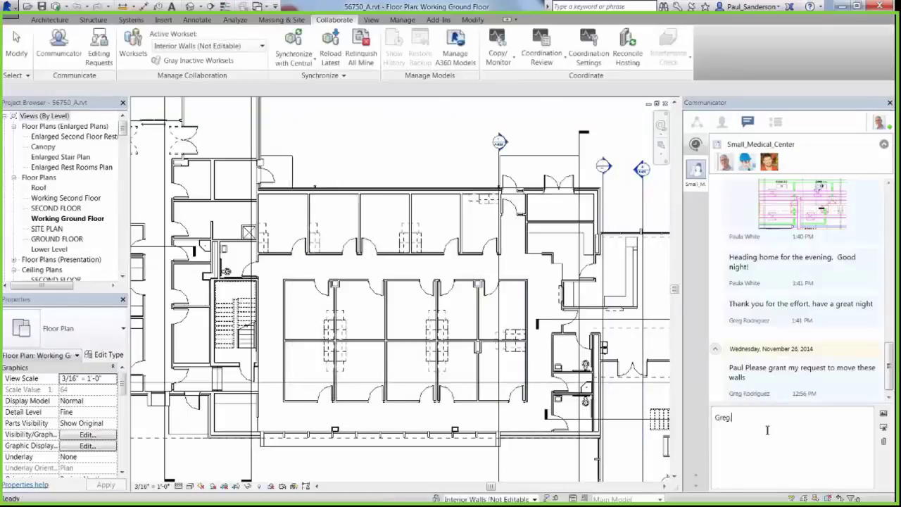
key(Return)
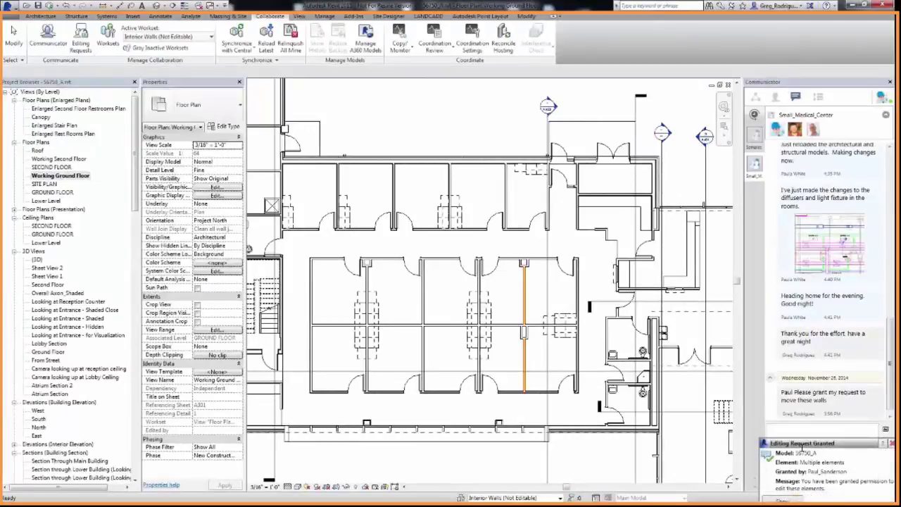
Step: Move all the partition walls between the exam and consult rooms two feet horizontally toward the consult rooms
click(802, 449)
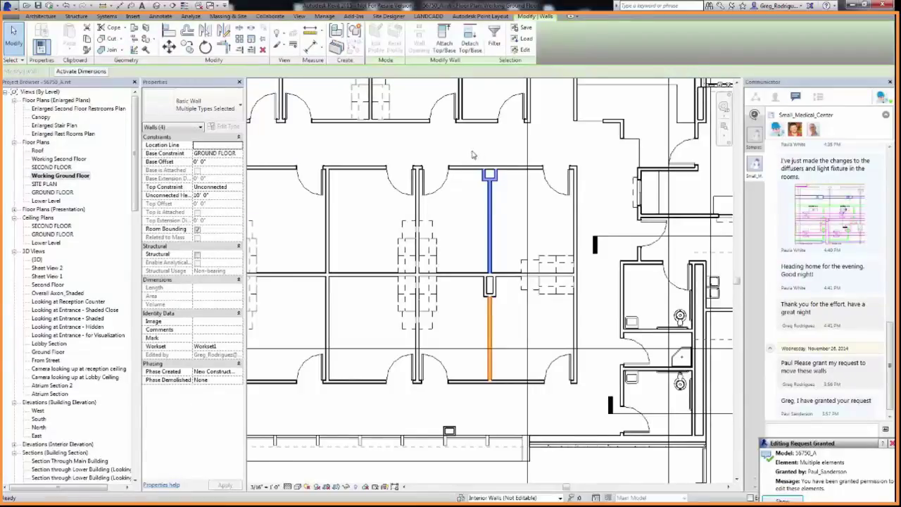
ctrl+click(491, 338)
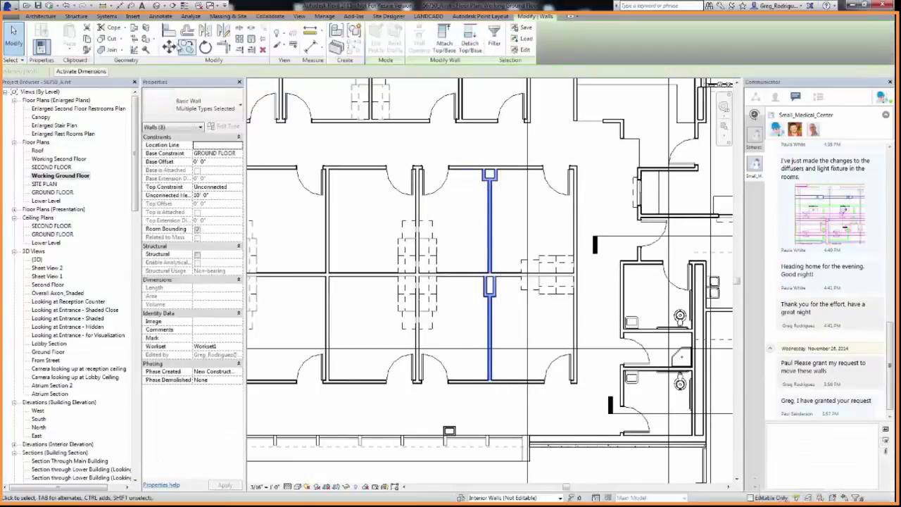
click(169, 46)
click(491, 156)
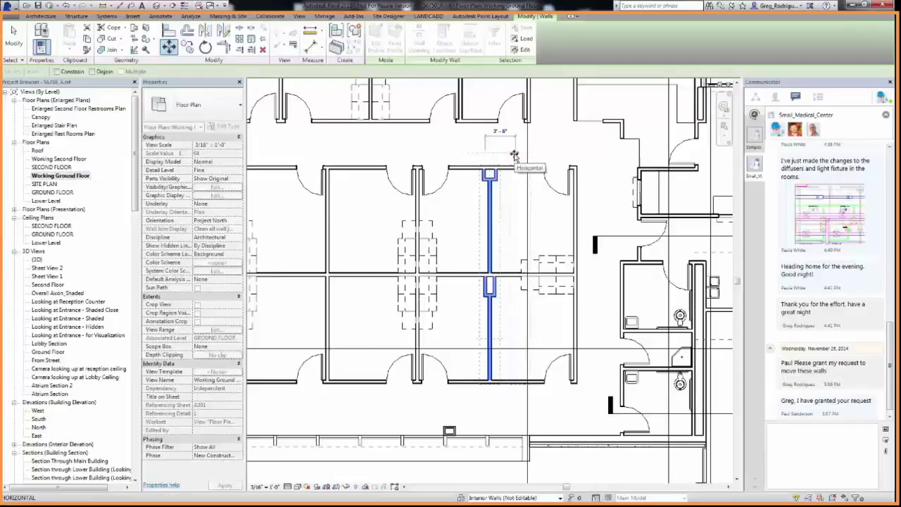
click(507, 156)
Step: Synchronize the model with central, adding the comment "Walls in rooms 1201 and 1301 have been moved two feet"
click(271, 16)
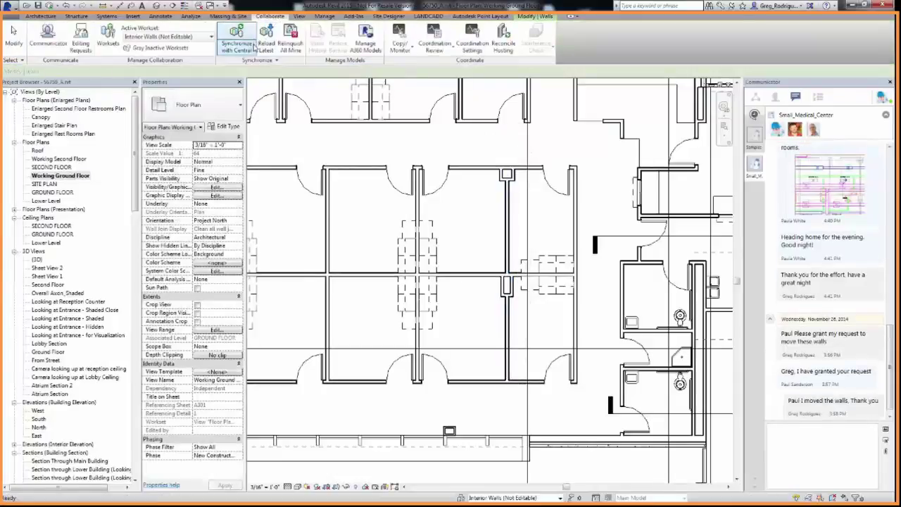
click(237, 51)
click(260, 65)
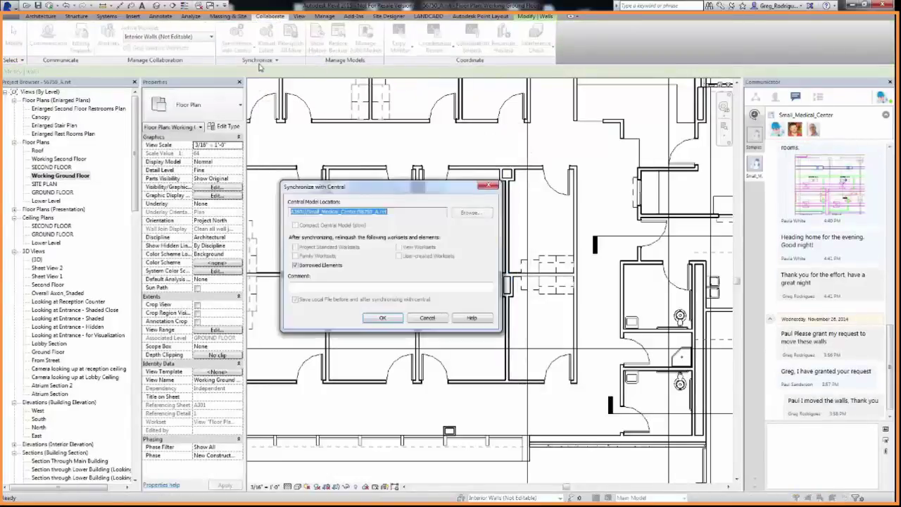
click(328, 287)
text(Walls in rooms 1201 and 1301 have been moved two feet)
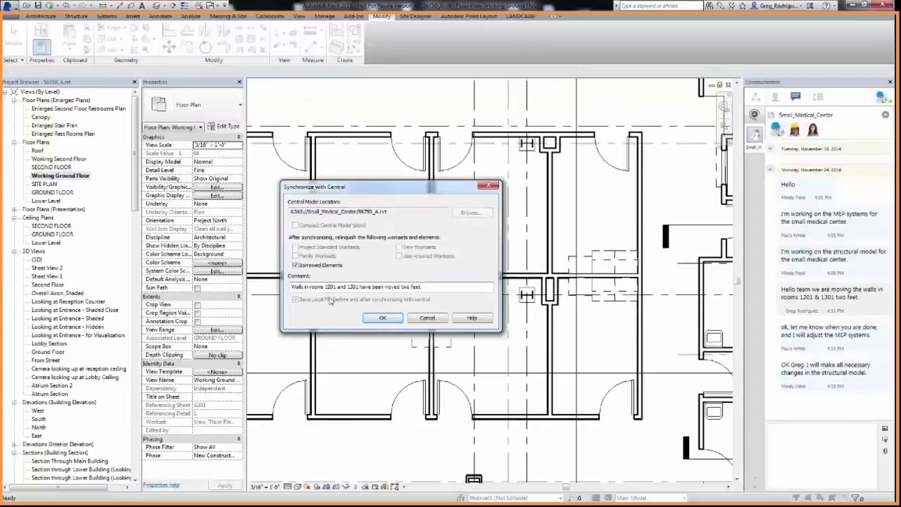
click(382, 317)
Step: Capture a screen region of the floor plan around the moved walls and attach it to the chat message
click(798, 96)
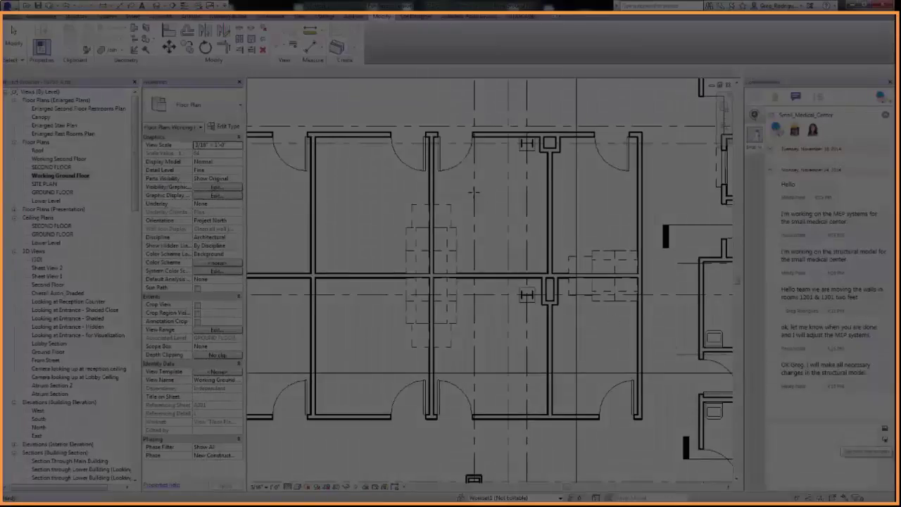
drag(371, 96, 575, 245)
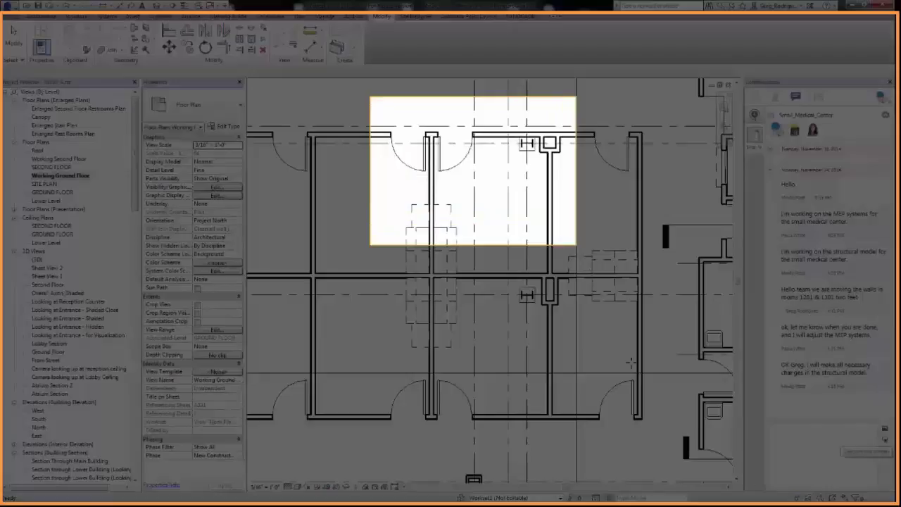
drag(631, 362, 717, 468)
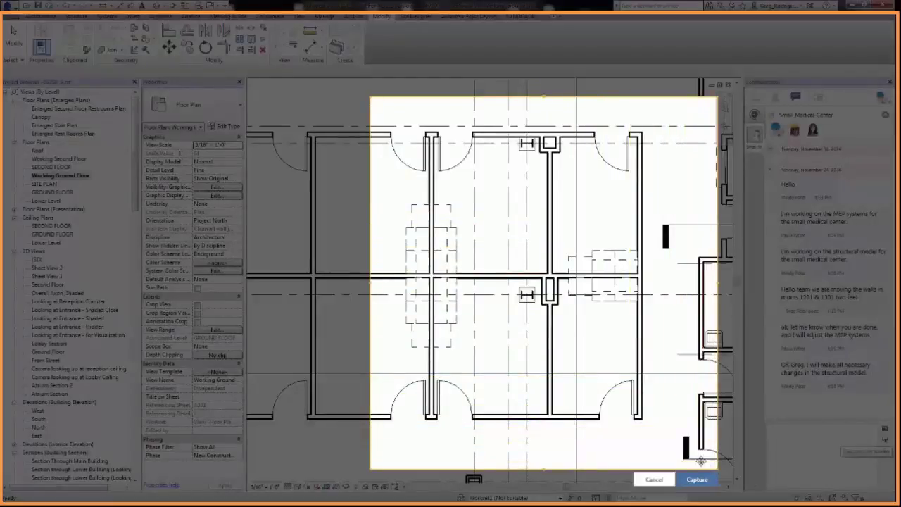
click(693, 481)
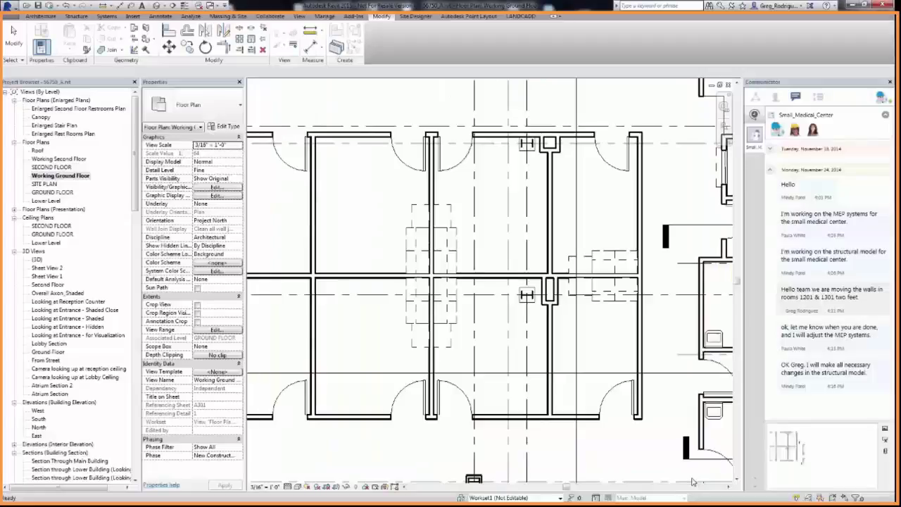
Step: Add the text "Please see a capture of the move" to the attached capture and send the message
click(823, 479)
text(Please see a capture of the mo)
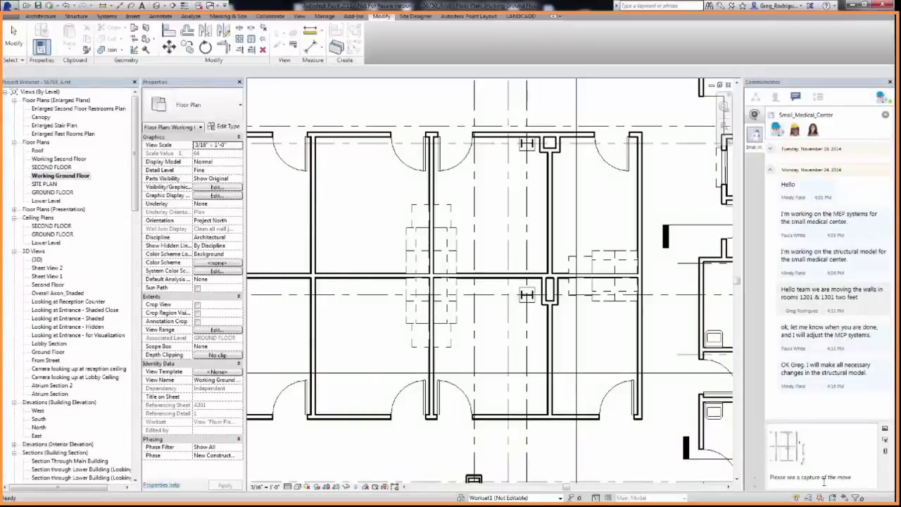
text(ve)
key(Return)
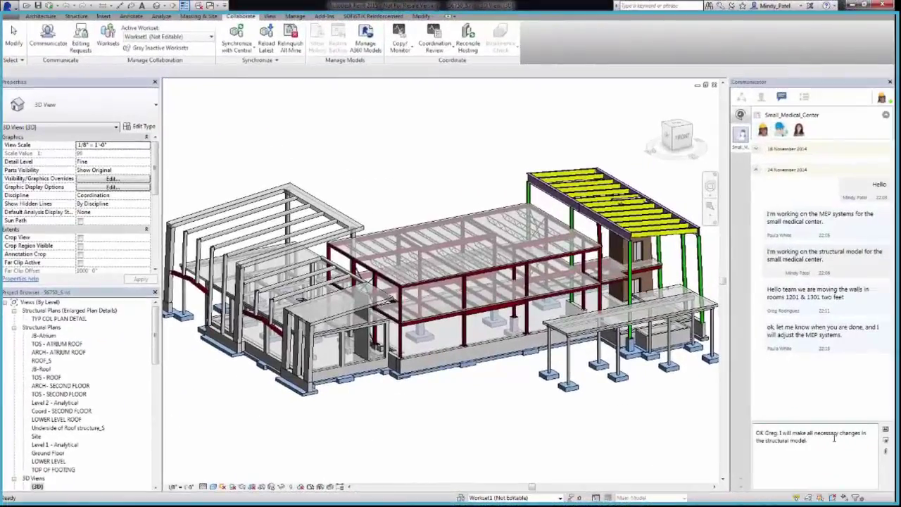
Step: Send the drafted chat reply about making all necessary changes in the structural model, and show the active project's activity
key(Return)
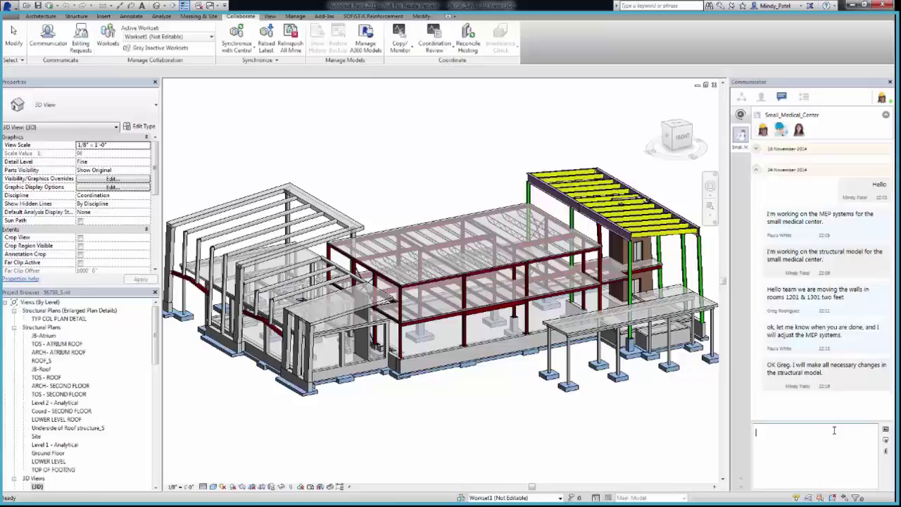
click(807, 97)
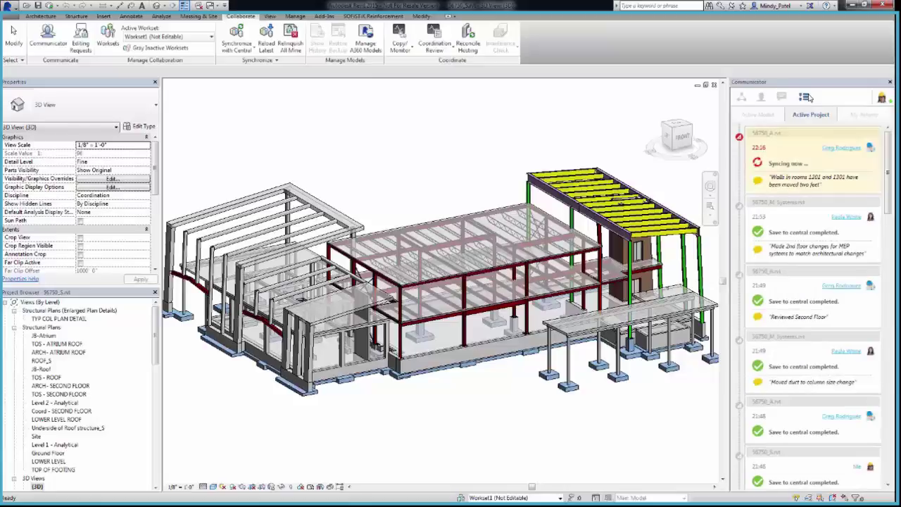
Step: Reload the linked architectural model 56750_A.rvt in the structural model
click(296, 16)
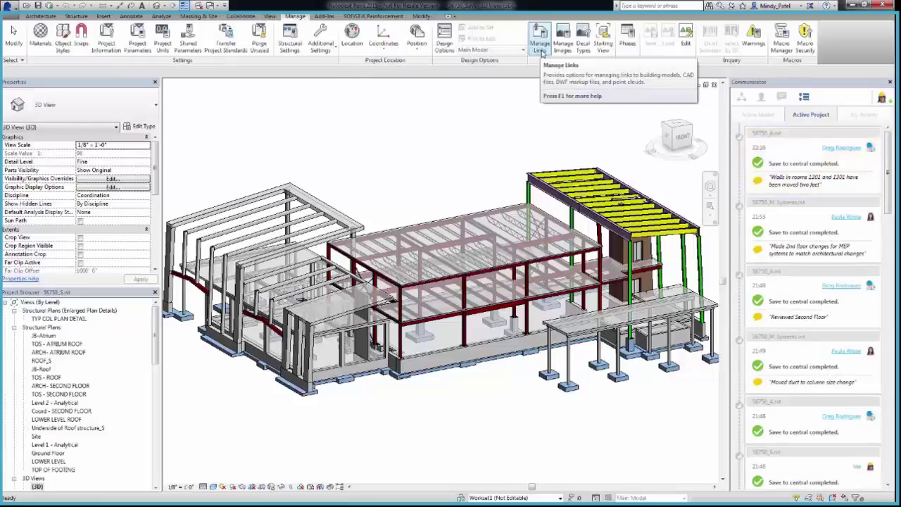
click(540, 51)
click(138, 120)
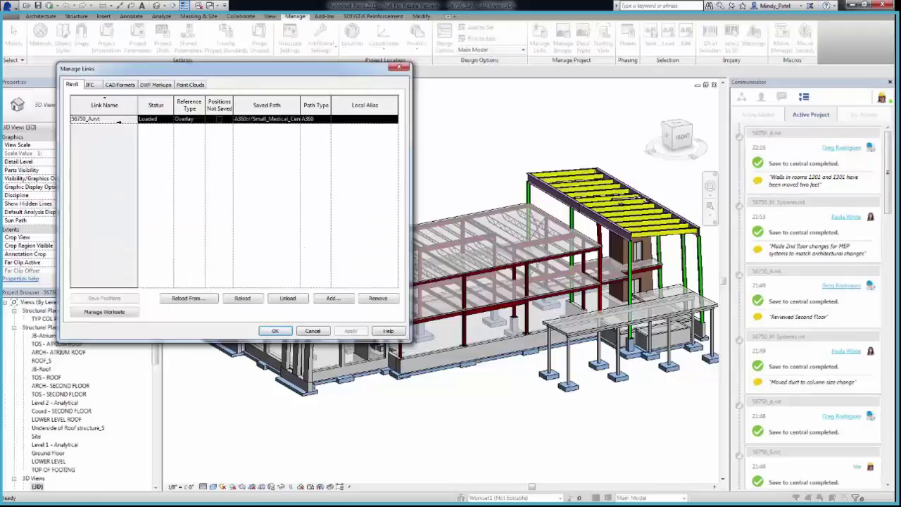
click(252, 298)
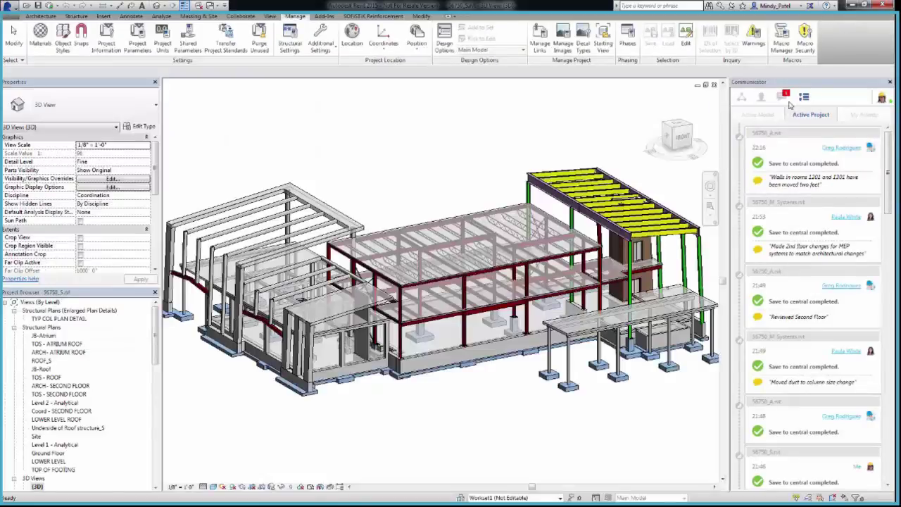
Step: Open the project chat and view the shared capture of the wall move at full size, closing the image viewer when done
click(785, 99)
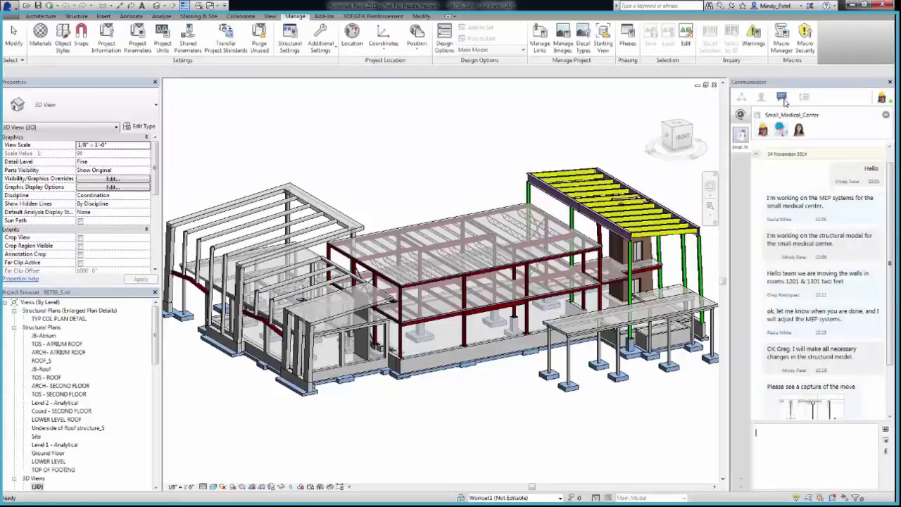
scroll(887, 185, down, 3)
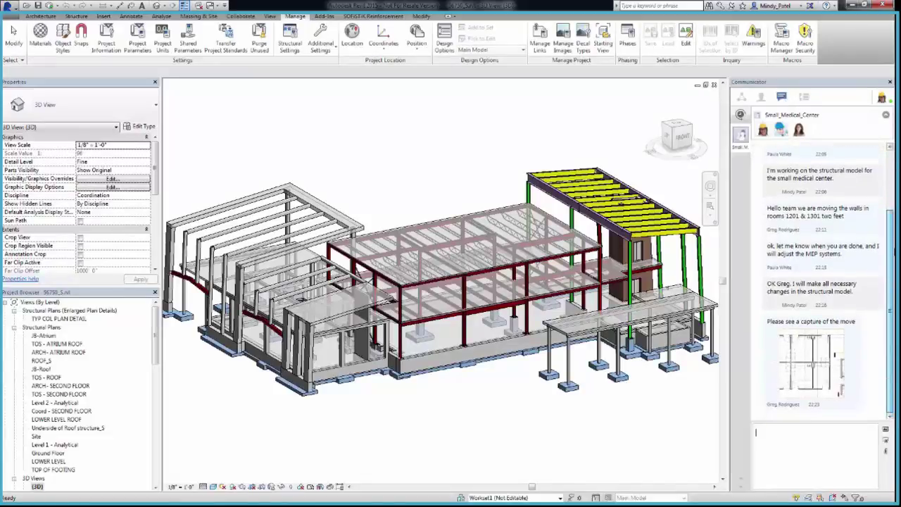
double_click(814, 362)
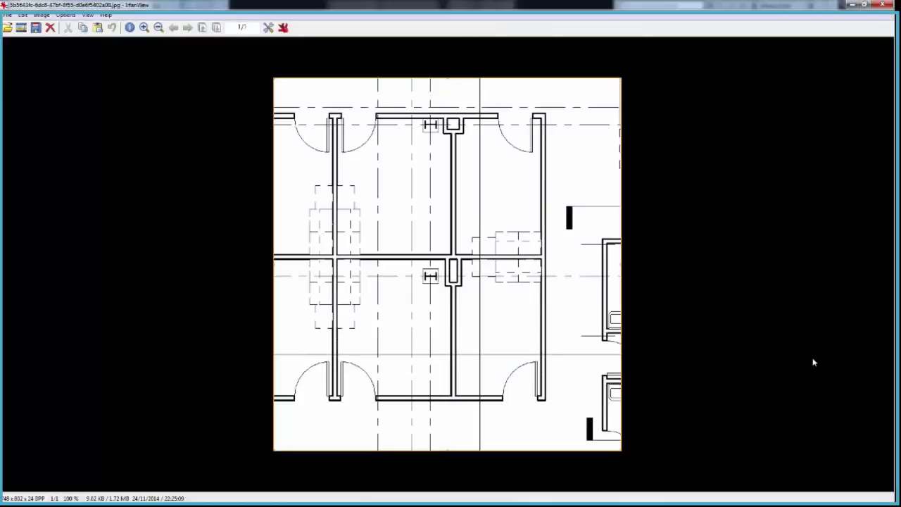
click(883, 5)
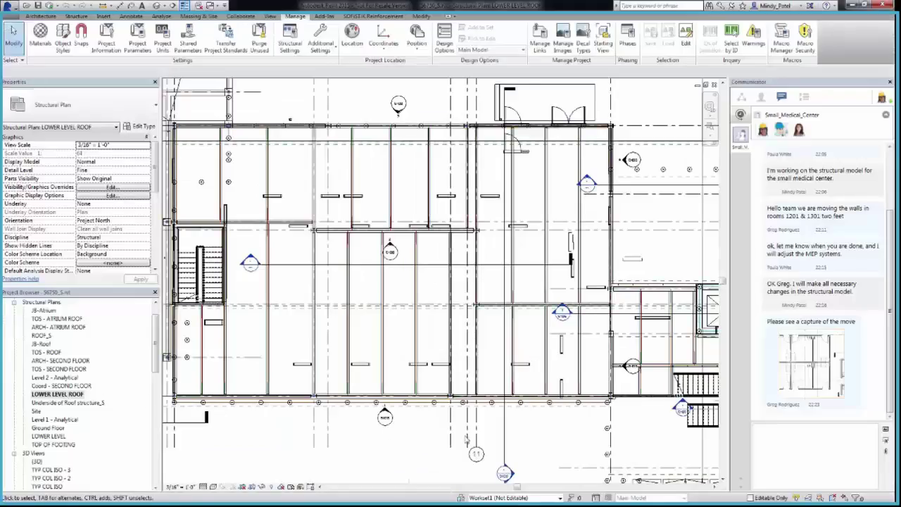
Step: Move grid 11 by 2' - 0" to the right in the LOWER LEVEL ROOF structural plan
click(476, 438)
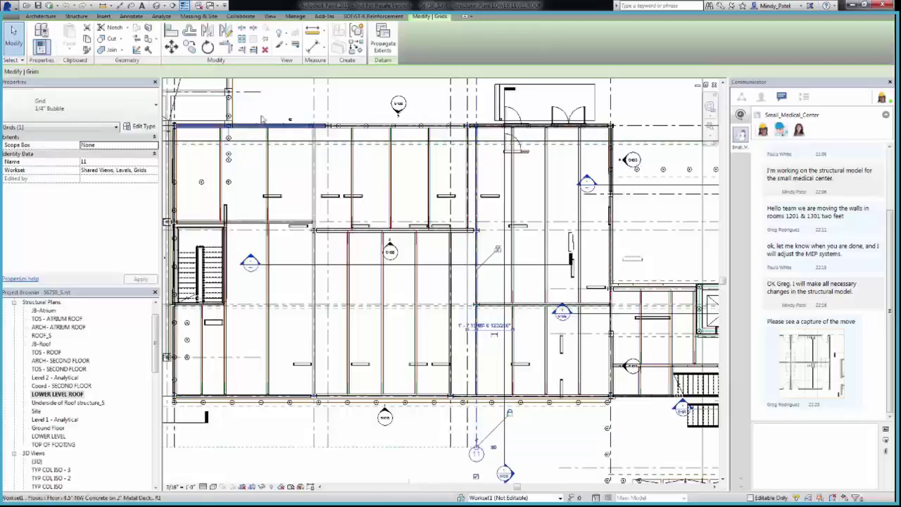
click(171, 46)
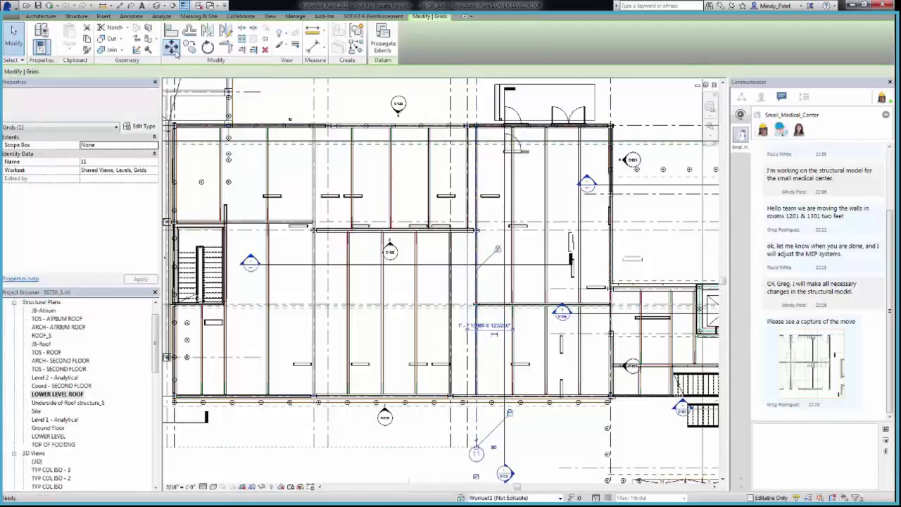
click(500, 441)
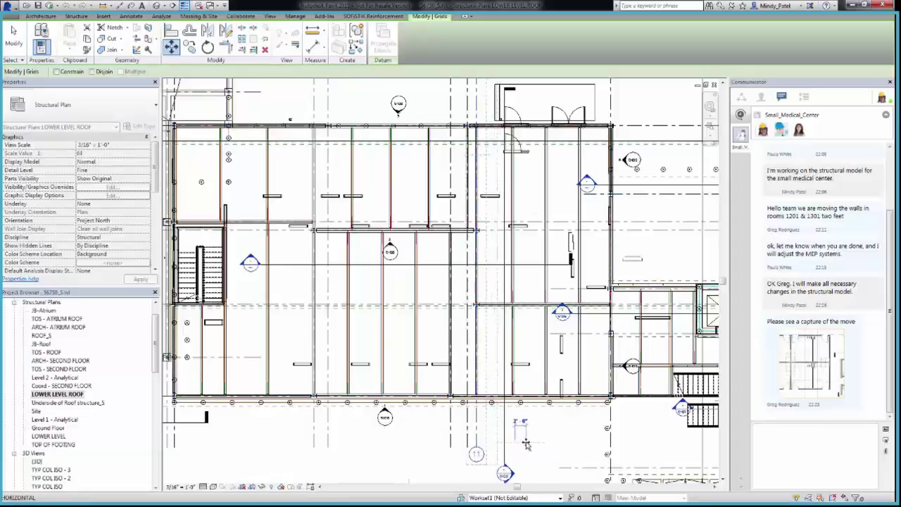
scroll(525, 444, up, 4)
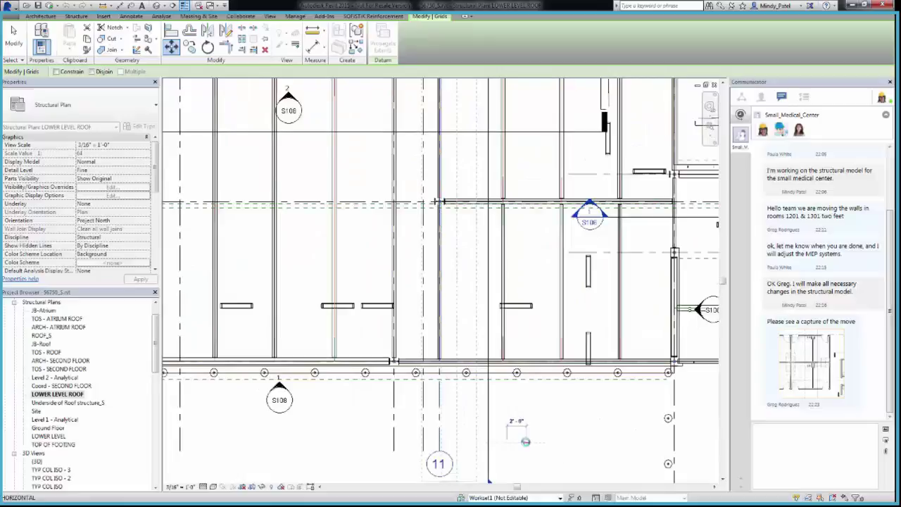
click(525, 444)
Step: Realign the slanted girder below the horizontal beam by moving its lower end onto the relocated grid 11 so it runs vertically
scroll(526, 446, down, 1)
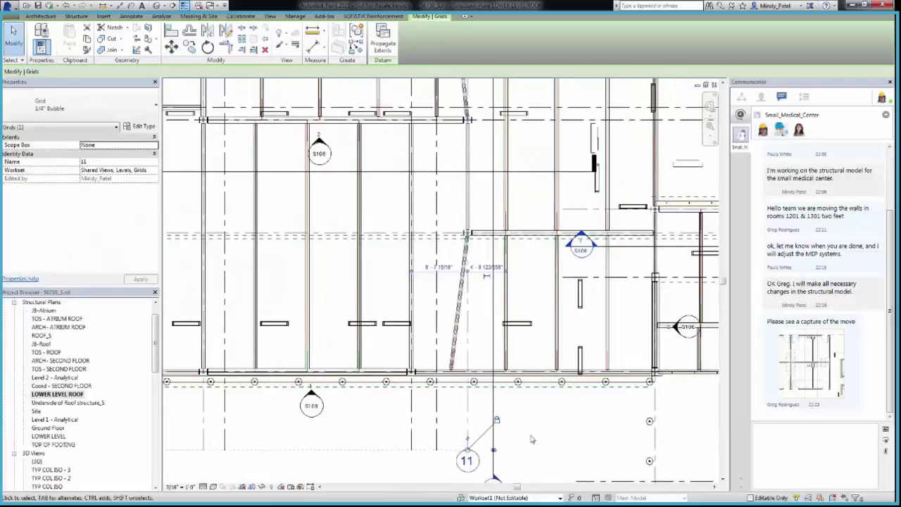
scroll(531, 443, down, 1)
middle_drag(540, 365, 521, 448)
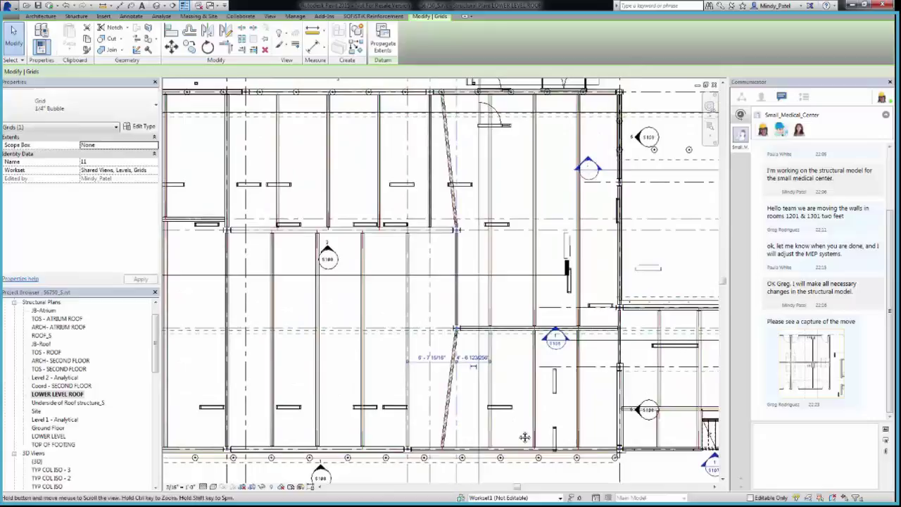
click(445, 442)
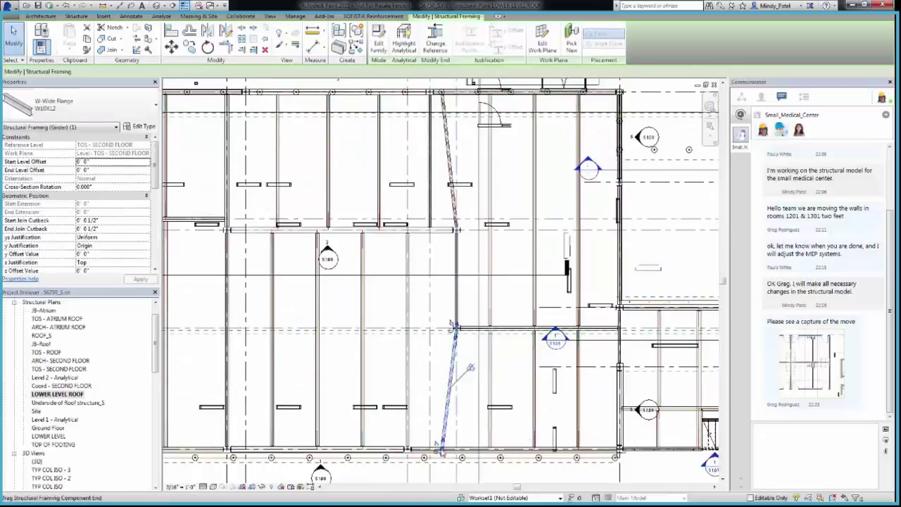
drag(444, 451, 456, 449)
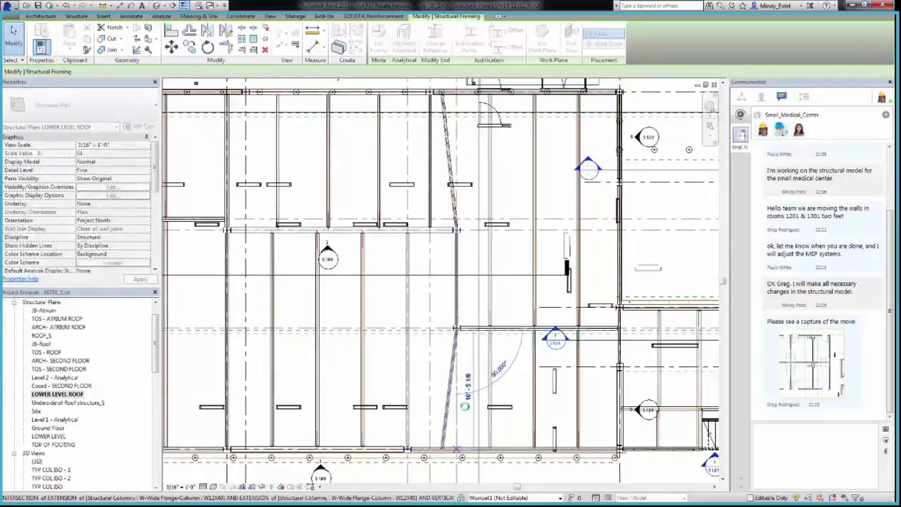
Step: Open the {3D} view and examine the structural framing around the relocated grid
double_click(36, 461)
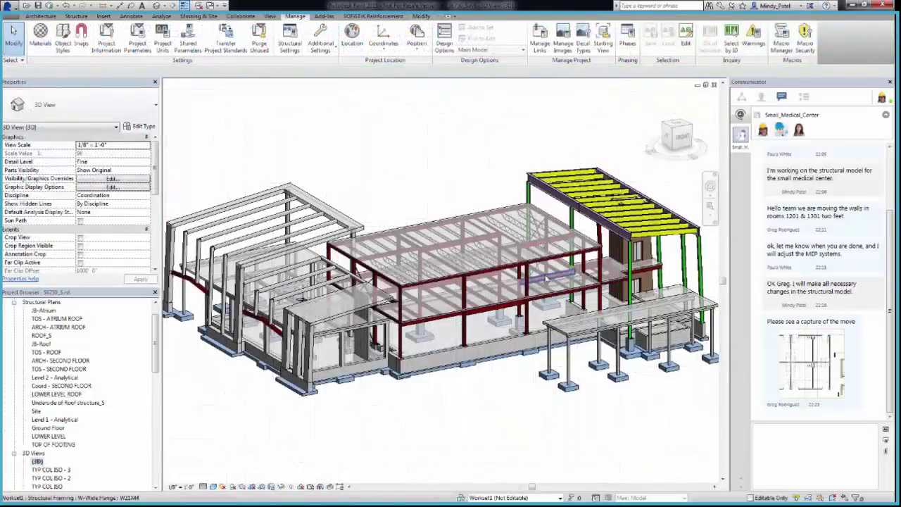
scroll(539, 280, up, 5)
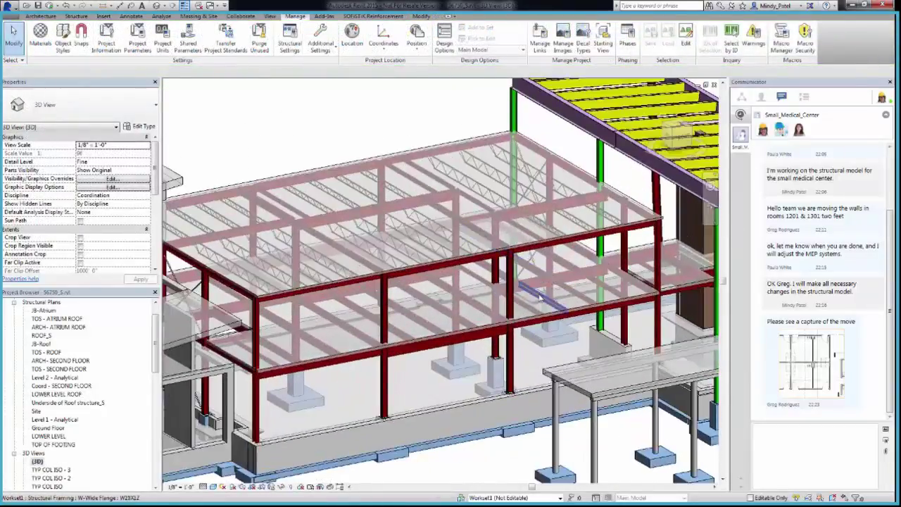
shift+middle_drag(521, 289, 566, 298)
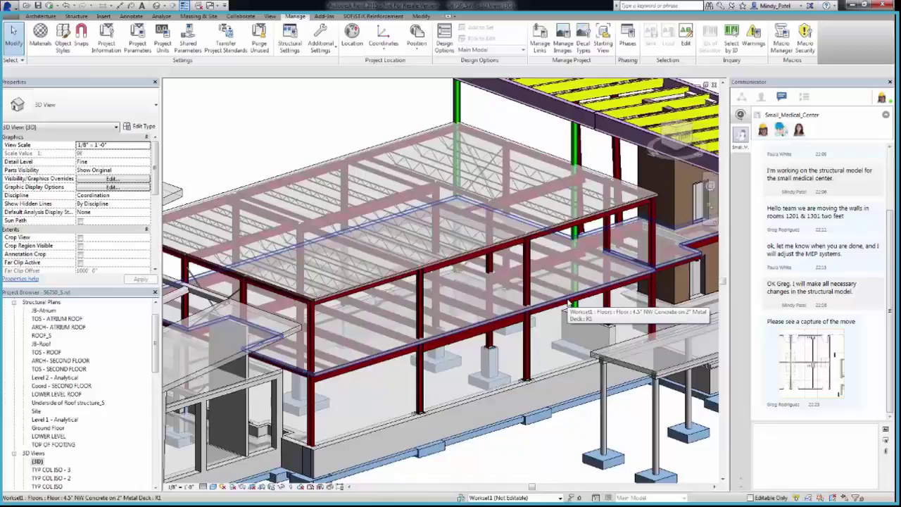
Step: Send the chat message "I have included that change in the structural model and I will synchronize with the central file in a few seconds."
click(817, 442)
text(I have included that change in the structural model and I will synchronize with the central file in a few seconds.)
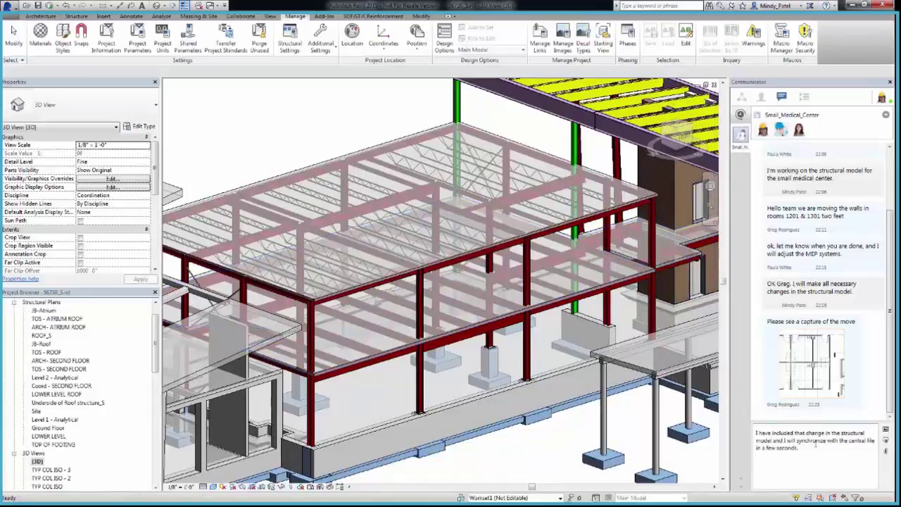
key(Return)
Step: Synchronize with central, adding the comment "Grid 11 moved two feet to right. Structural columns and beams adjusted accordingly.", and show the active project's activity
click(240, 16)
click(237, 49)
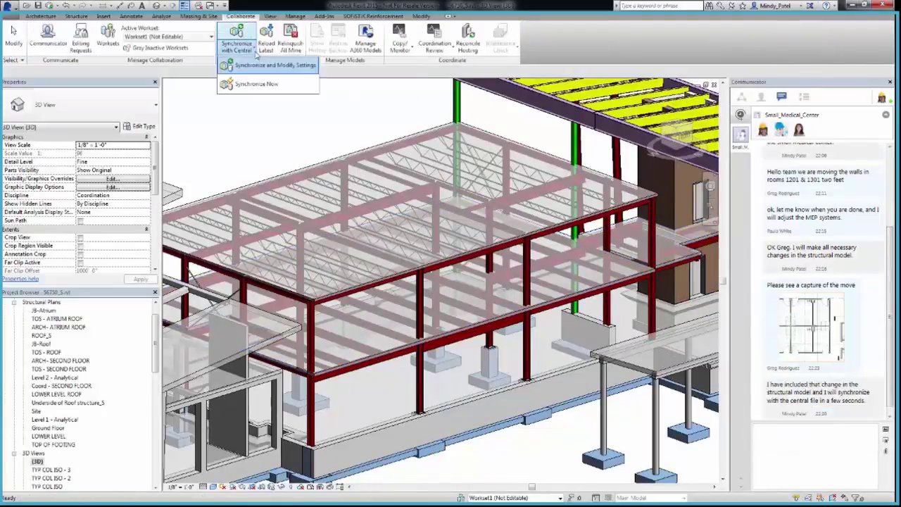
click(259, 66)
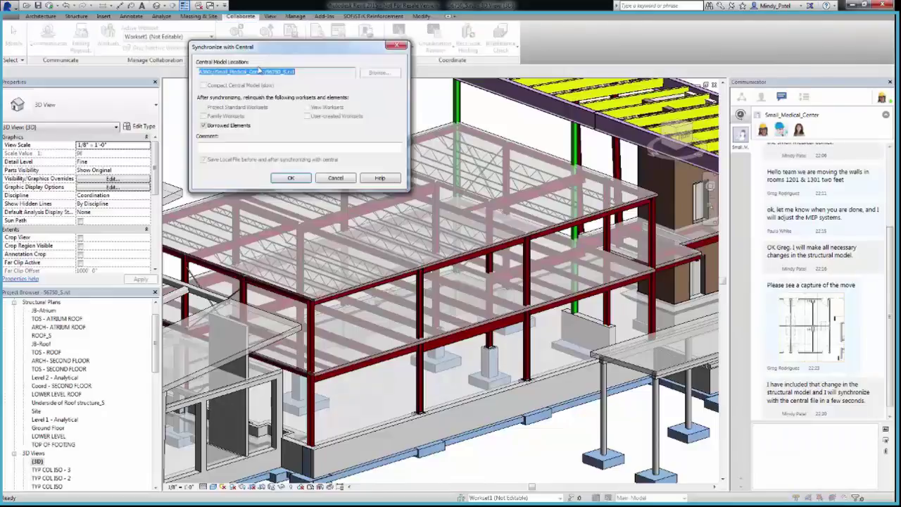
click(308, 146)
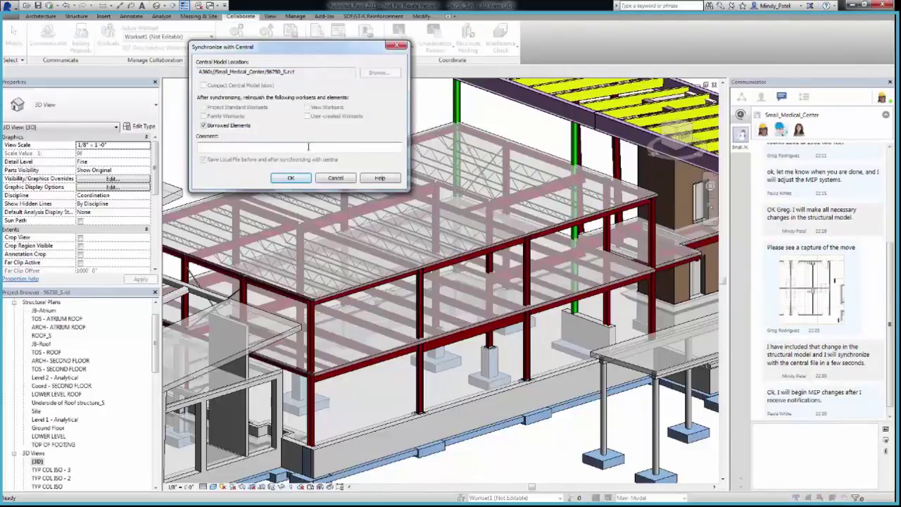
text(Grid 11 moved two feet to right. Structural columns and beams adjusted accordingly.)
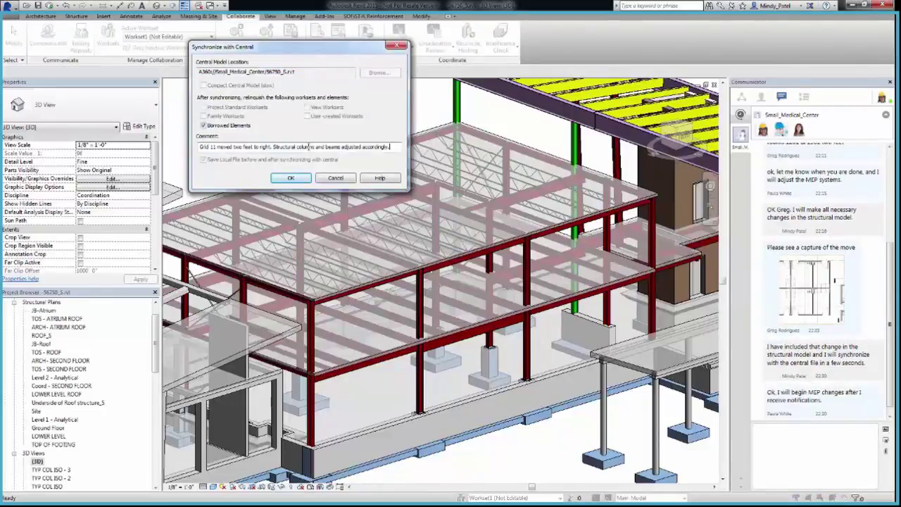
click(290, 178)
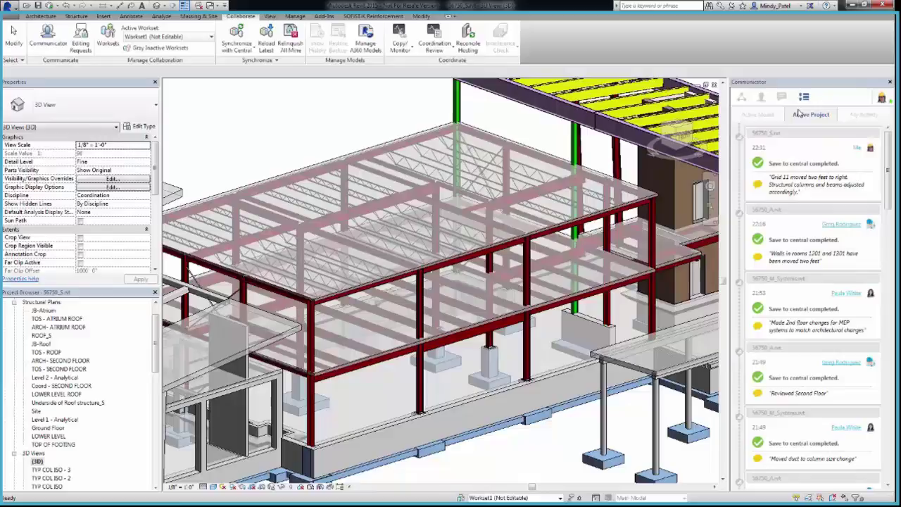
click(807, 111)
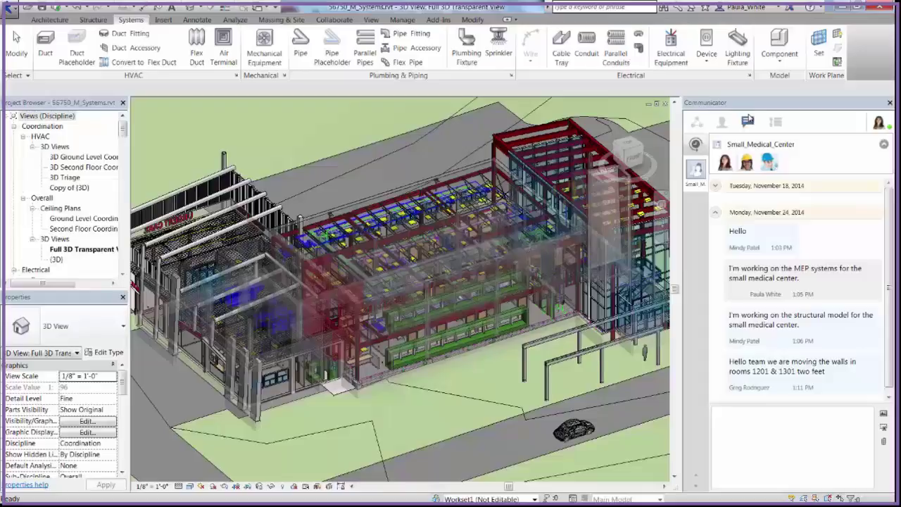
Step: Send the chat reply "ok, let me know when you are done, and I will adjust the MEP systems."
click(742, 419)
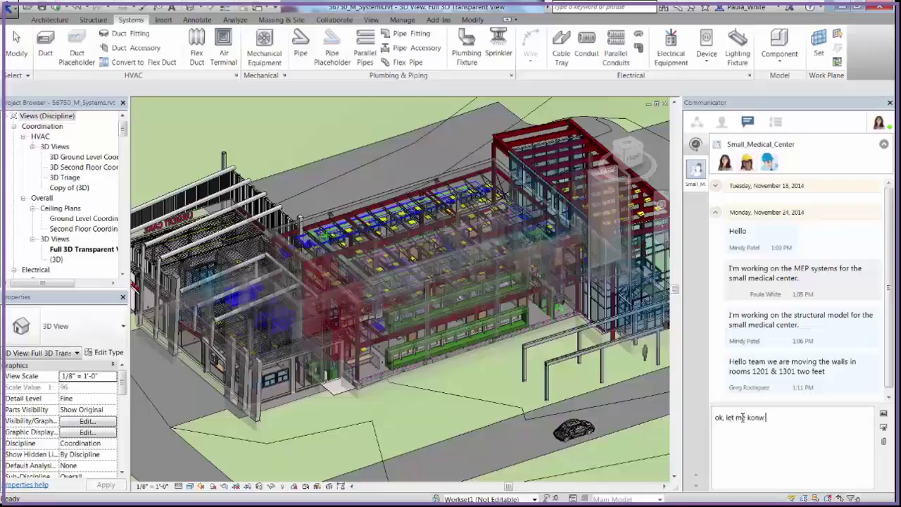
key(BackSpace)
key(BackSpace)
key(BackSpace)
key(BackSpace)
key(BackSpace)
text(know when you are done, and I will )
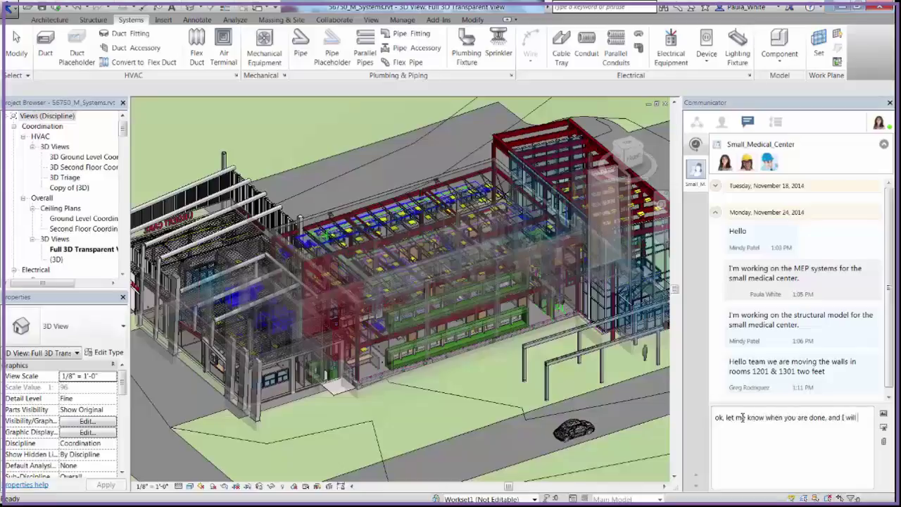
text(adjust the MEP systems.)
key(Return)
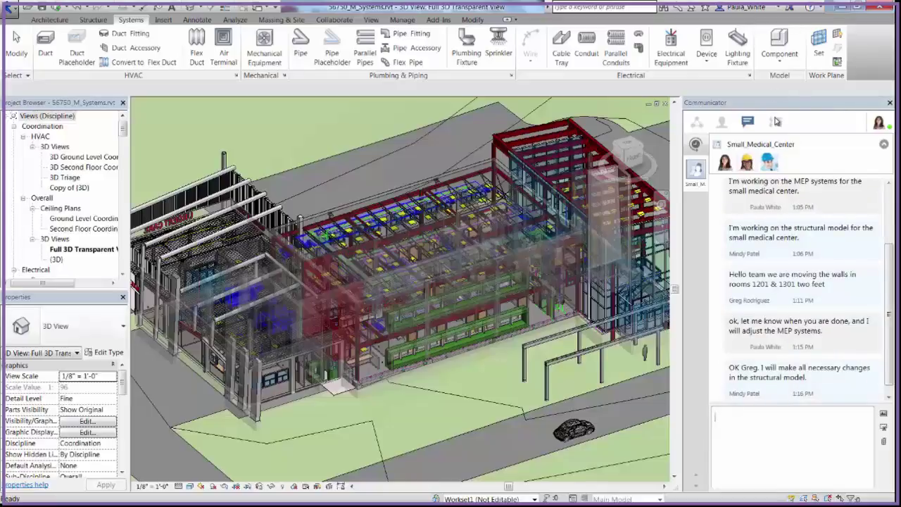
Step: Show the active project's activity and reload the linked models 56750_A.rvt and 56750_S.rvt in the MEP model
click(776, 123)
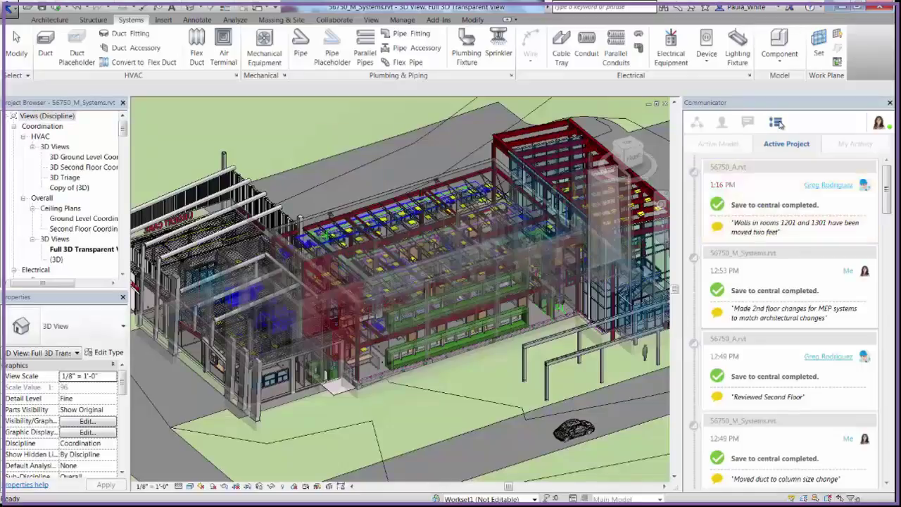
click(403, 19)
click(680, 50)
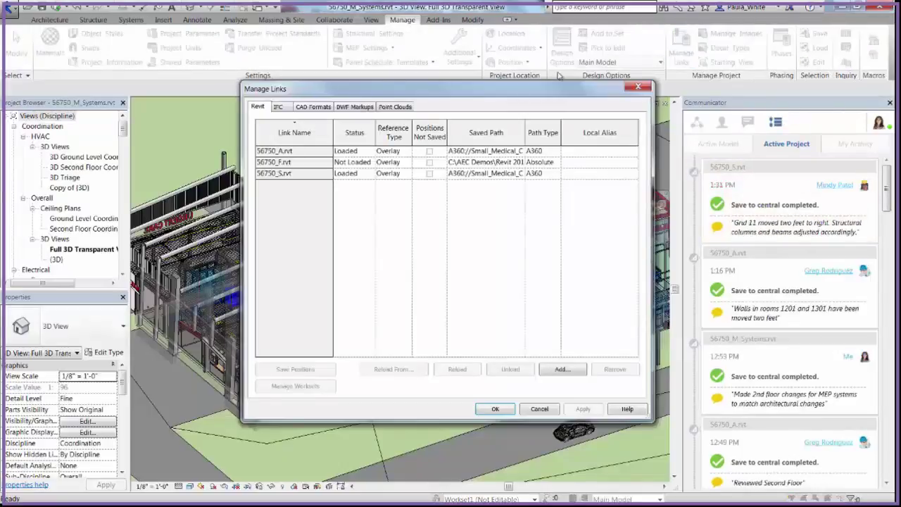
click(276, 150)
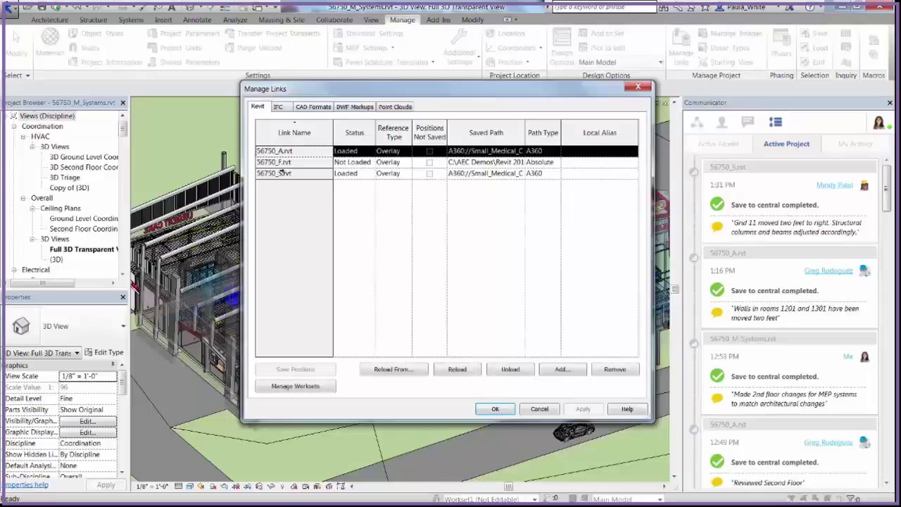
ctrl+click(280, 174)
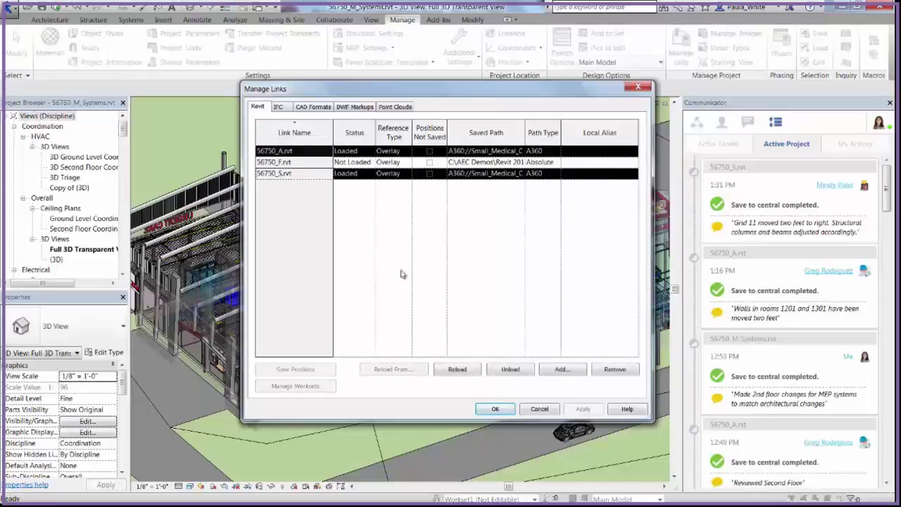
click(459, 370)
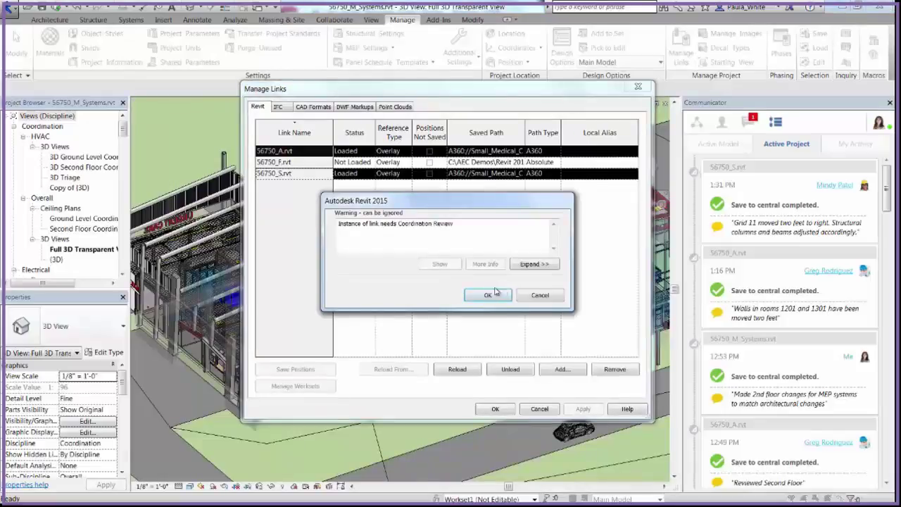
click(485, 295)
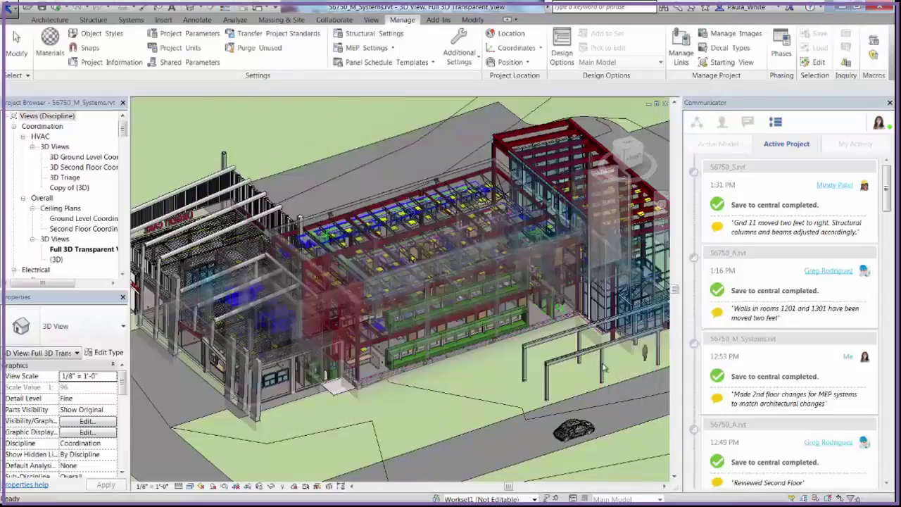
Step: Open the Ground Level Coordination Ceiling plan and move the selected exhaust air terminal and adjacent ceiling fixtures two feet right along the ceiling grid
double_click(105, 219)
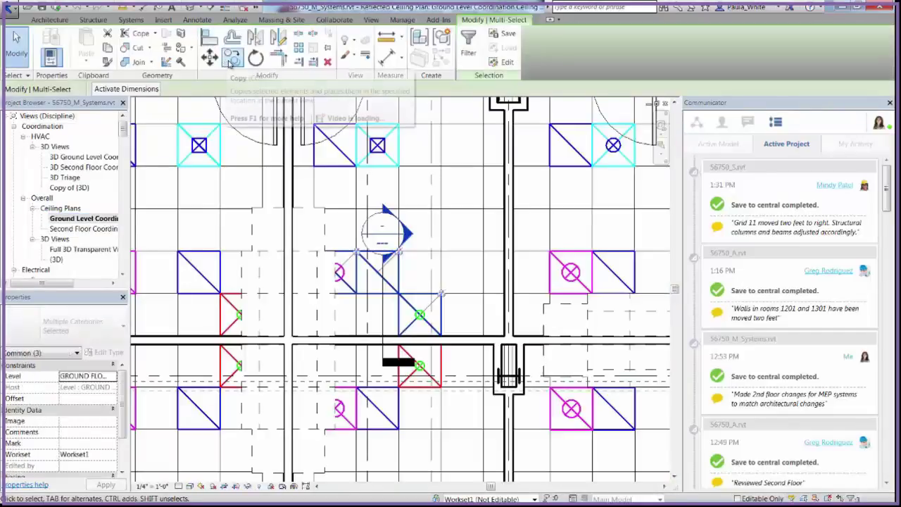
click(209, 60)
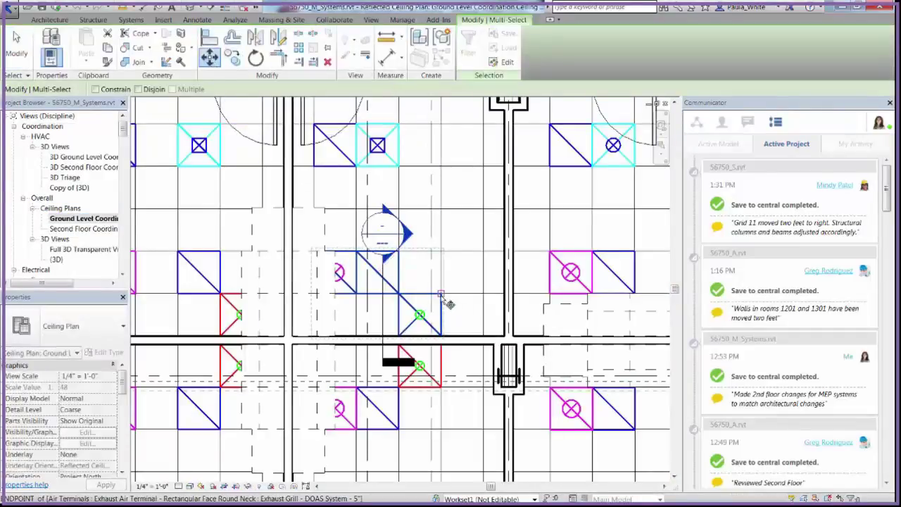
click(443, 296)
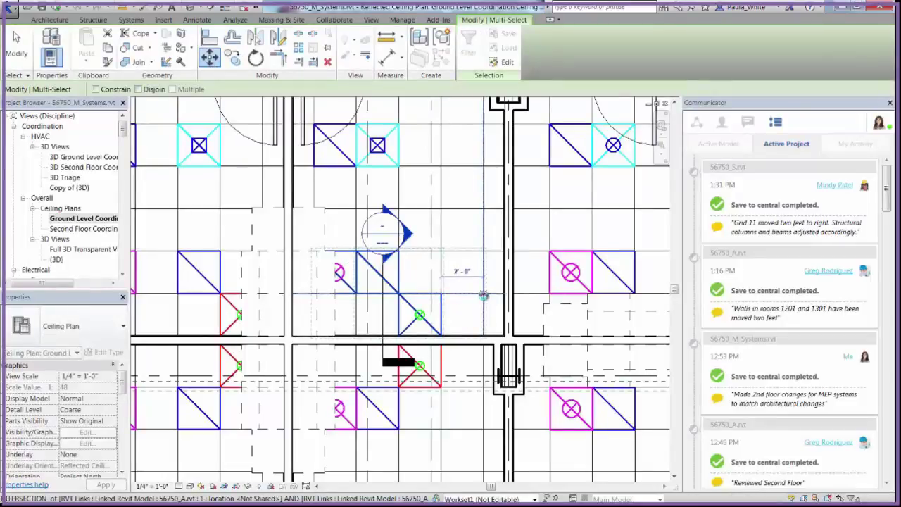
click(483, 296)
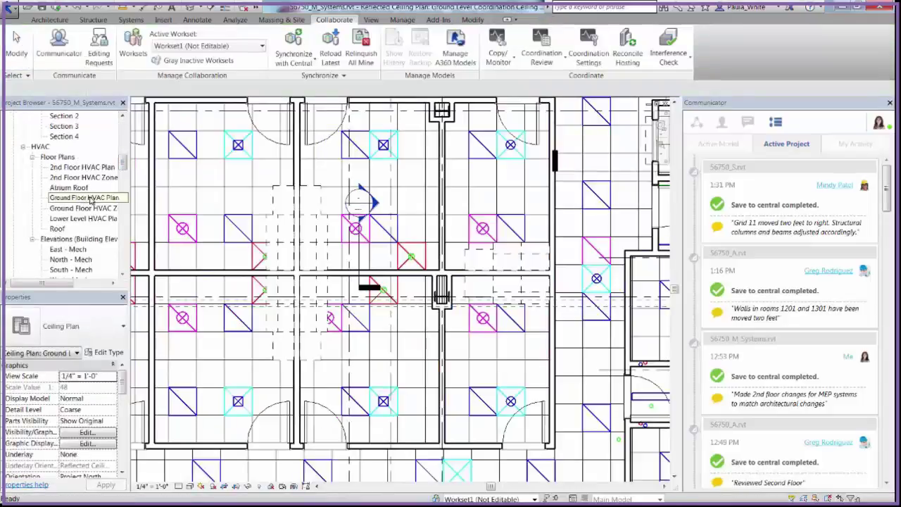
Step: Open the Ground Floor HVAC Plan to examine the ductwork around the moved air terminals
click(92, 199)
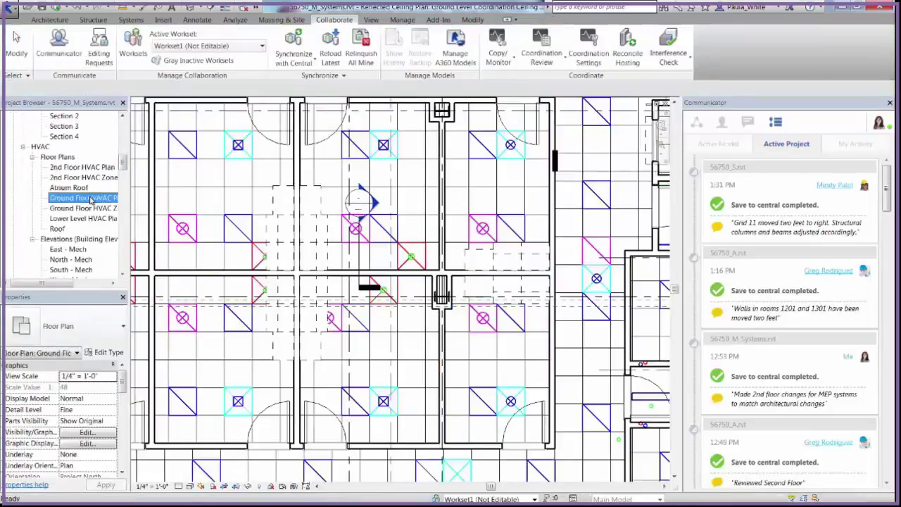
double_click(112, 198)
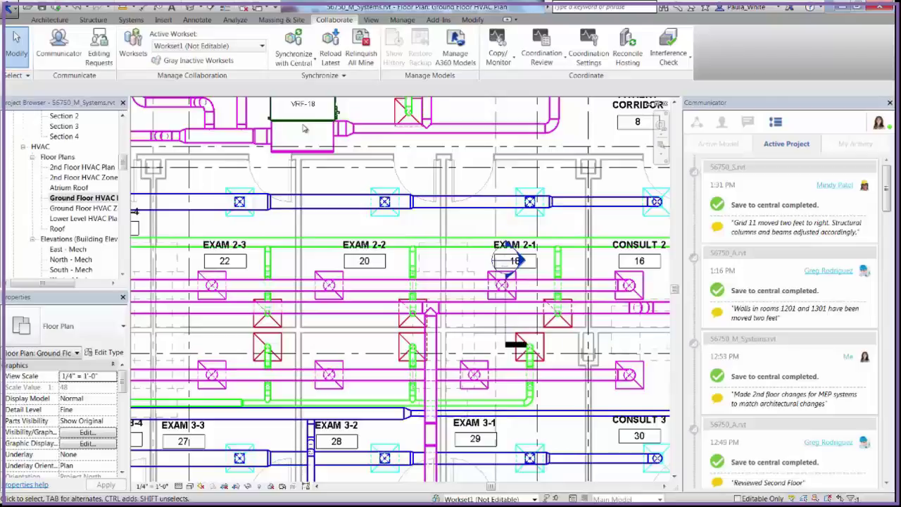
Step: Synchronize with central, adding the comment "Moved diffuser and lighting fixtures in rooms 1201 & 1301 to align with ceiling grid and space. Ducts are connected correctly."
click(293, 42)
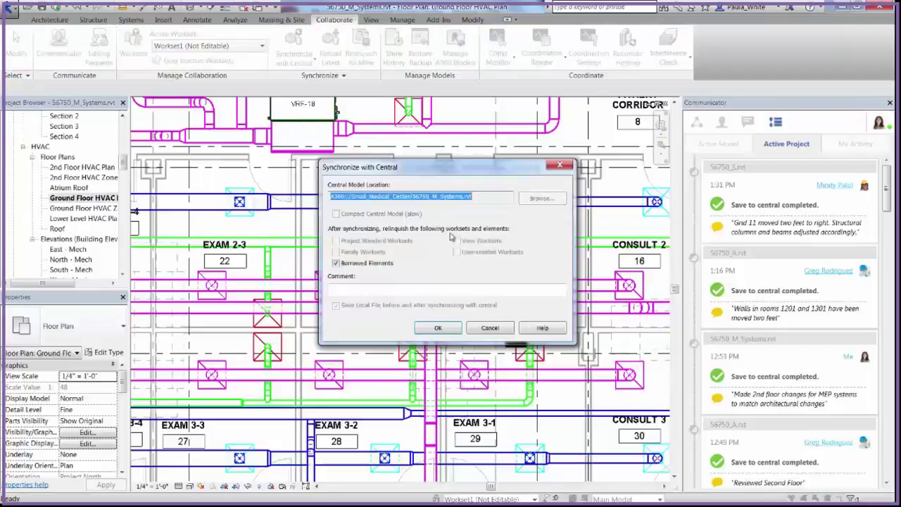
click(384, 290)
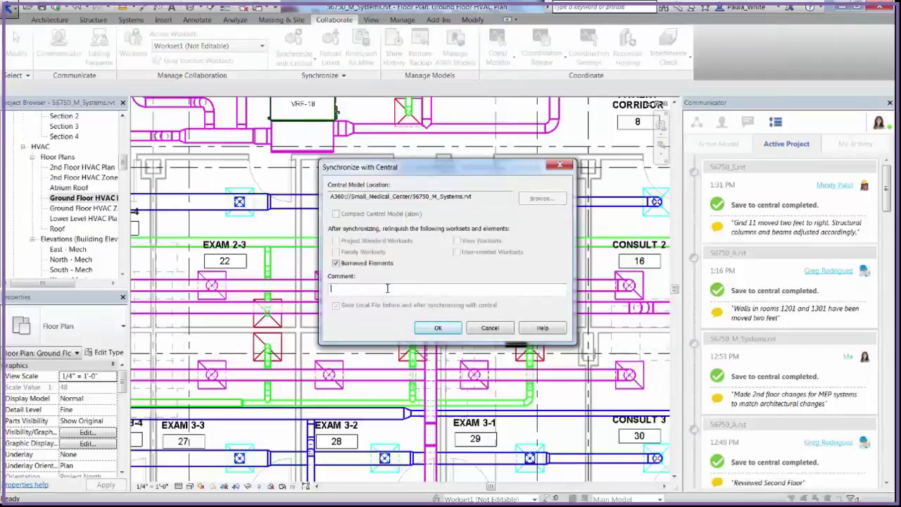
text(Moved diffuser and lighting fixtures in rooms 1201 )
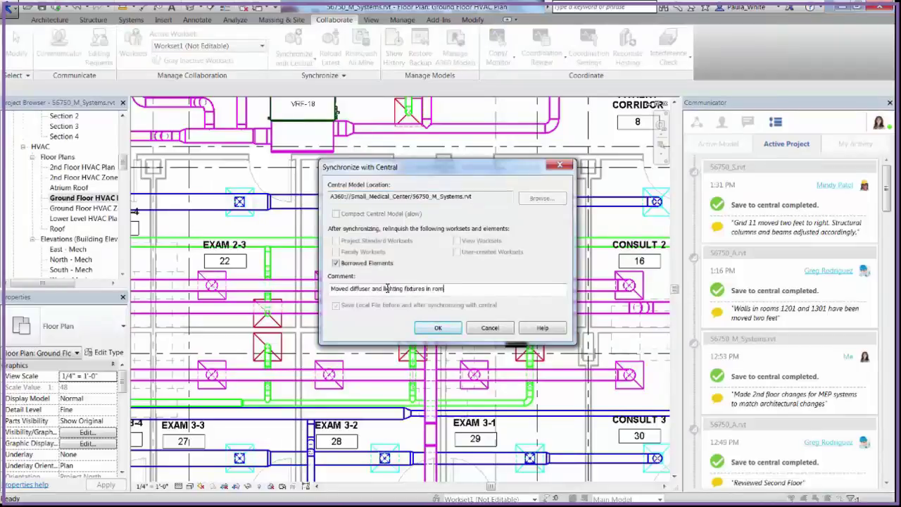
text(& 1301 to align with ceilin)
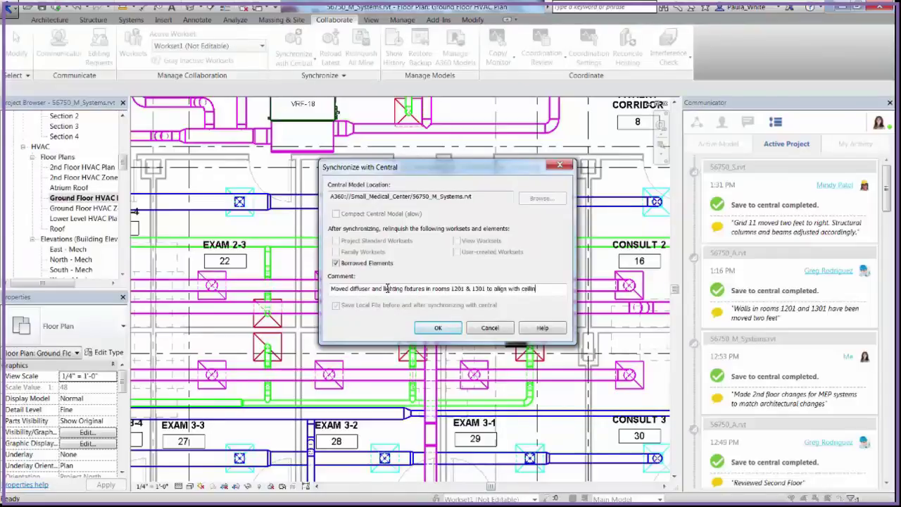
text(g grid and space.  D)
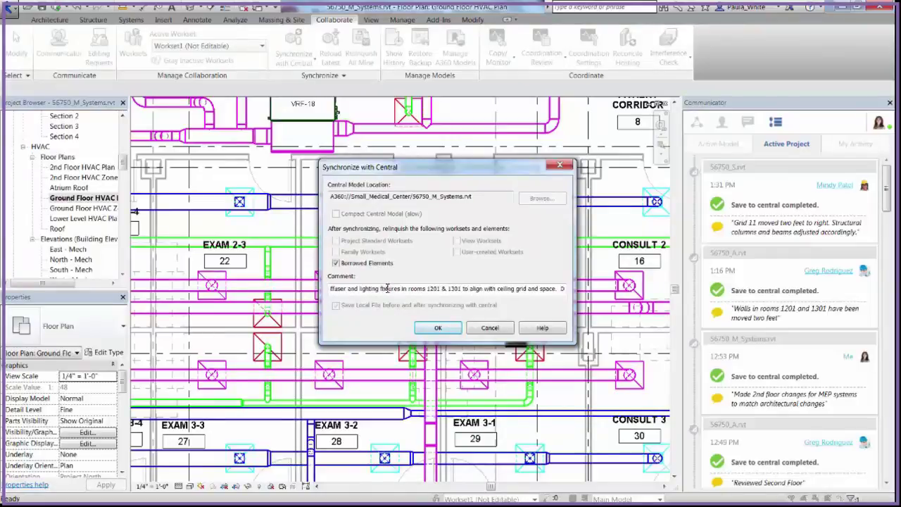
text(ucts are connected correctly.)
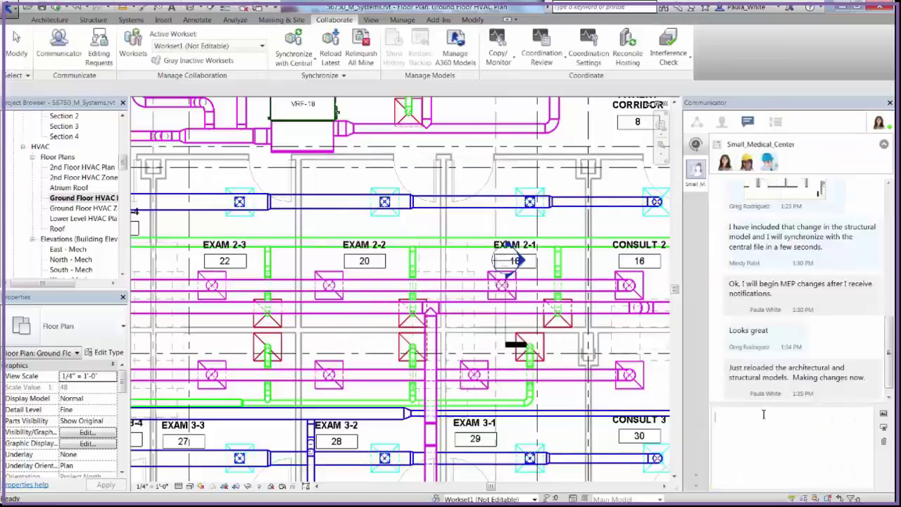
Step: Write the project chat message "I've just made the changes to the diffusers and light fixture in the room"
text(I)
text('ve just made the changes to the )
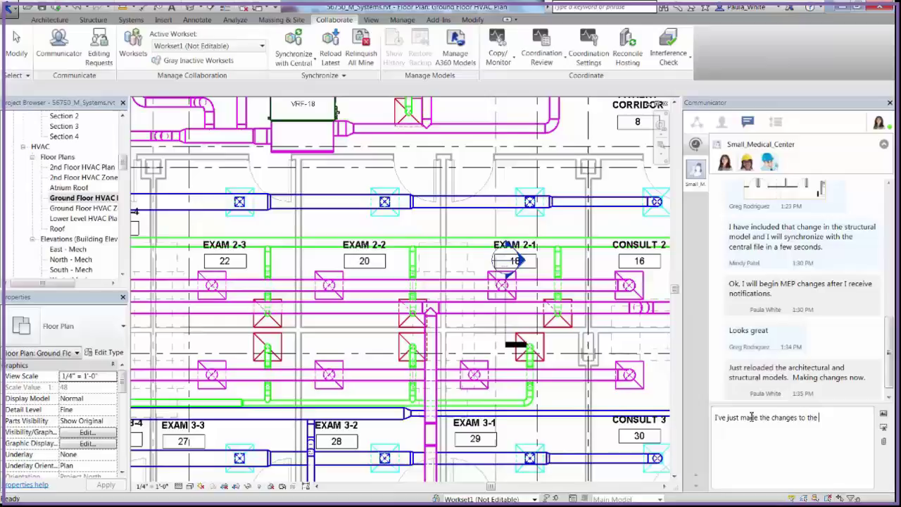
text(diffusers and light fixtures in the room)
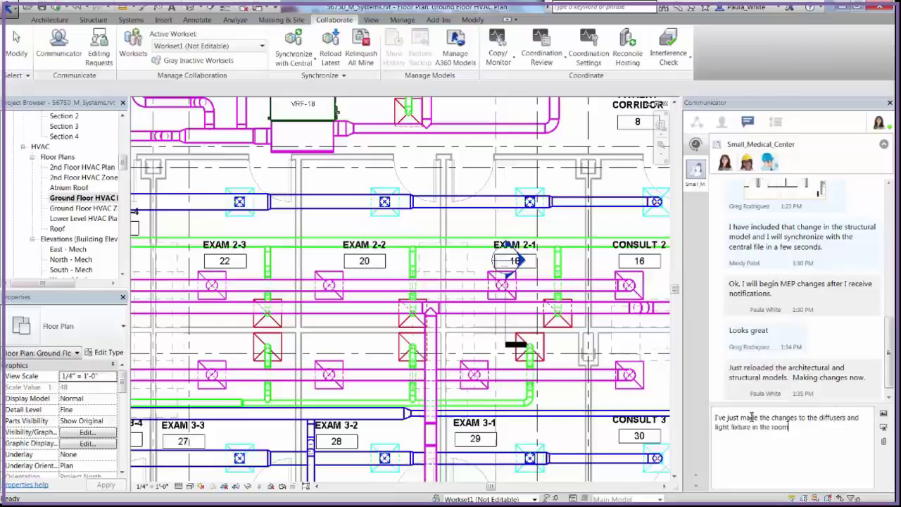